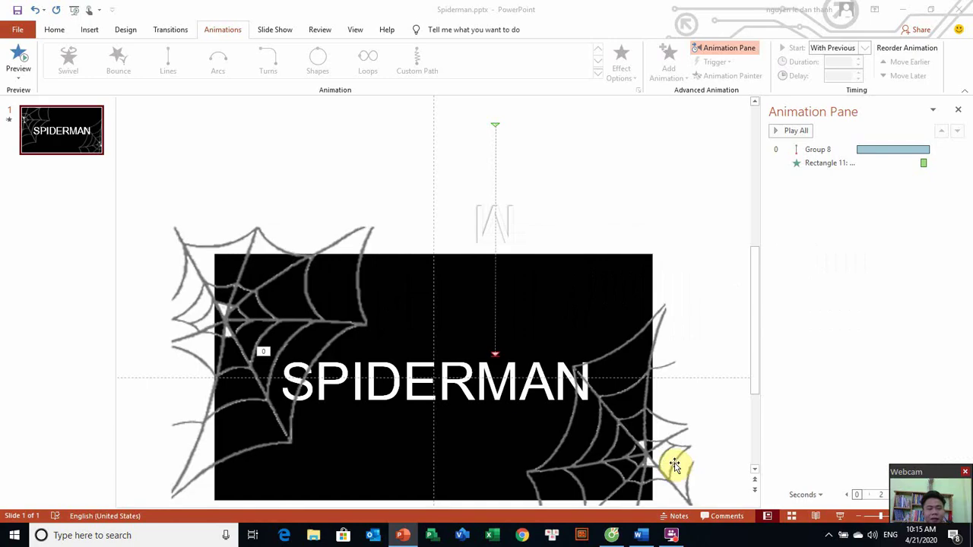
- Add a new slide after the first one and give it the Blank layout
{"action": "right_click", "coordinate": [73, 152]}
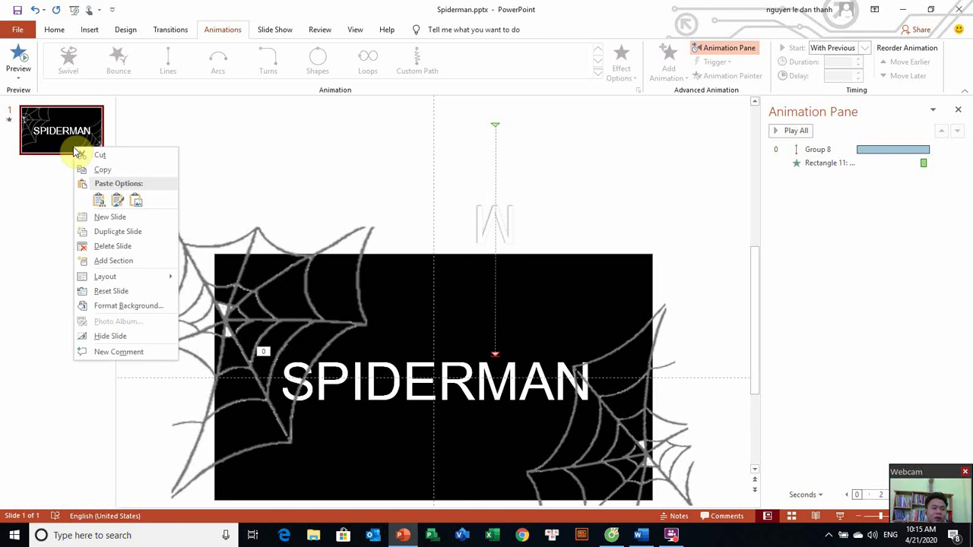
{"action": "left_click", "coordinate": [129, 216]}
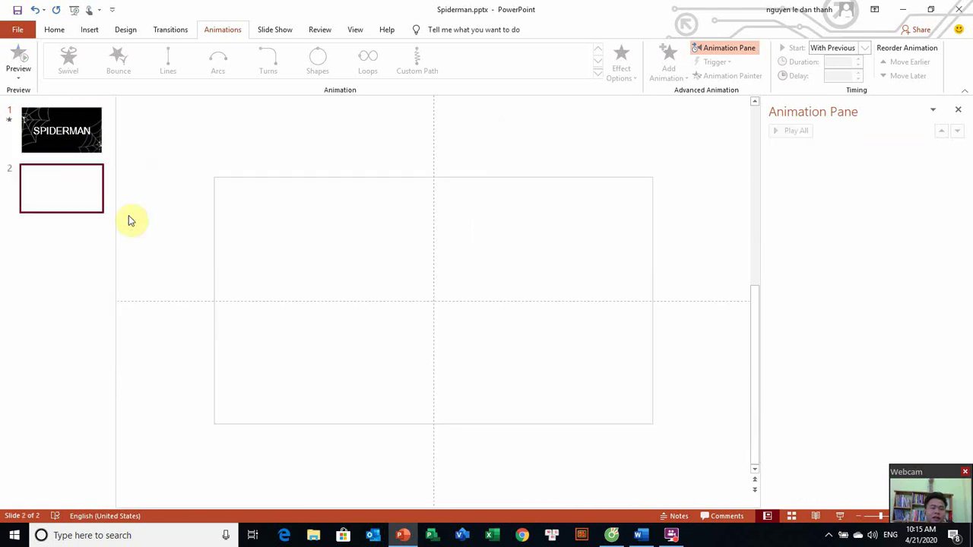
{"action": "left_click", "coordinate": [52, 31]}
{"action": "left_click", "coordinate": [156, 48]}
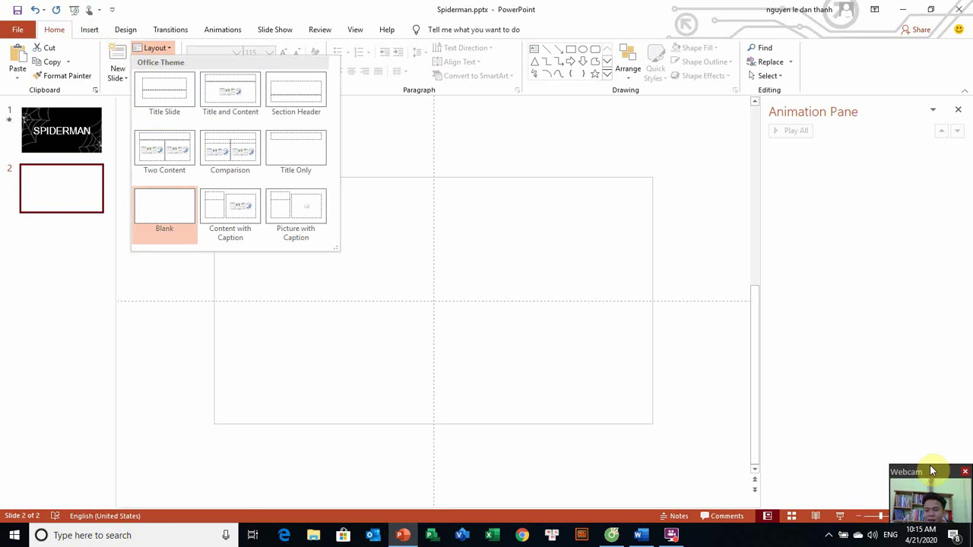
{"action": "left_click_drag", "start_coordinate": [930, 470], "coordinate": [932, 457]}
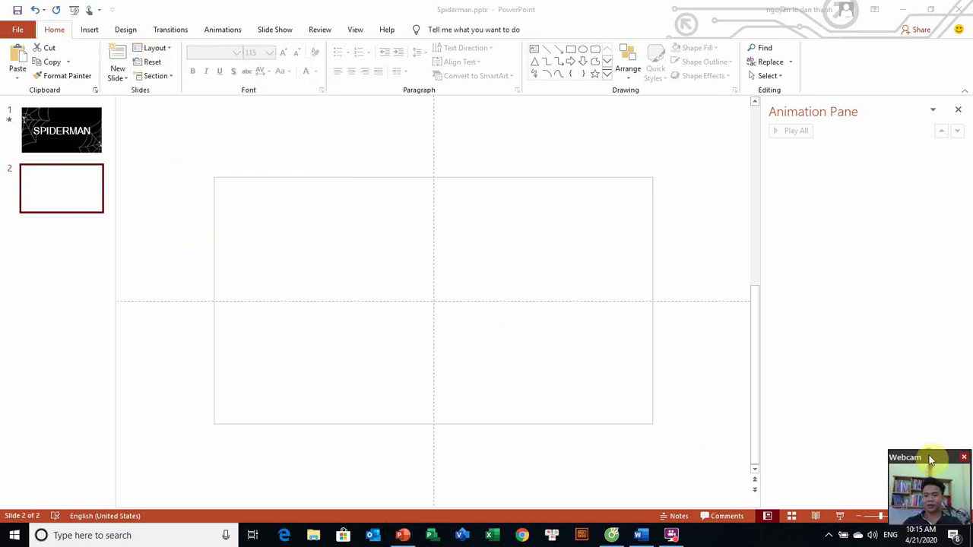
{"action": "left_click", "coordinate": [613, 346]}
- Fill the new slide's background with solid black
{"action": "right_click", "coordinate": [336, 235]}
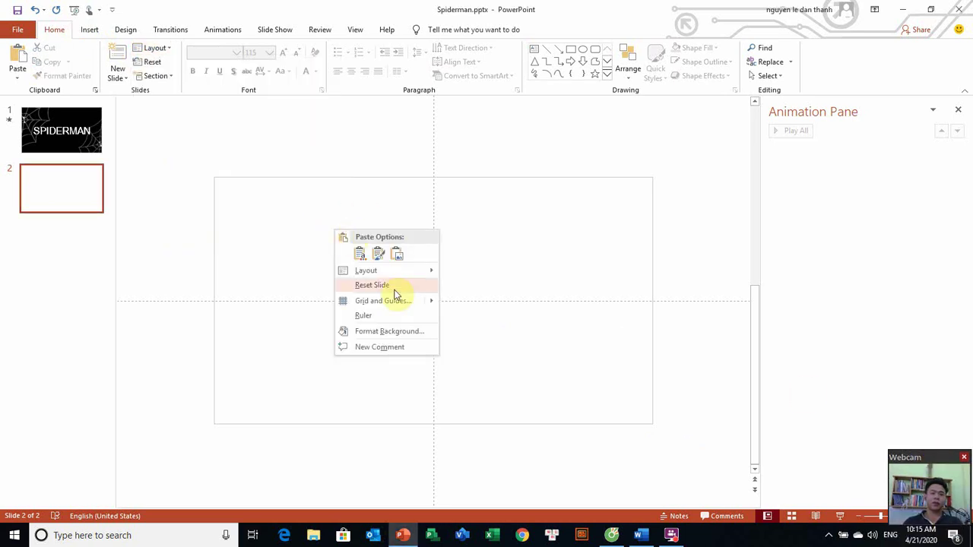
{"action": "left_click", "coordinate": [403, 335]}
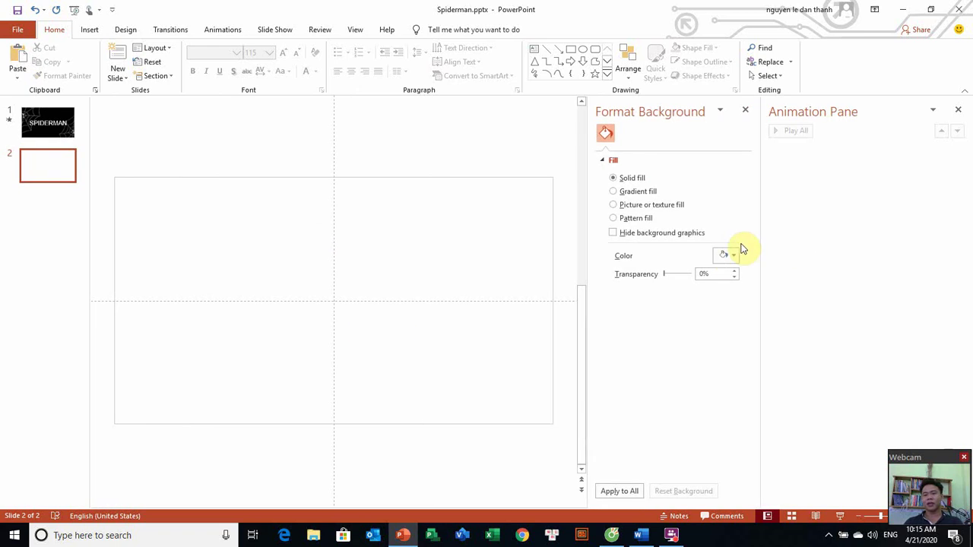
{"action": "left_click", "coordinate": [727, 256]}
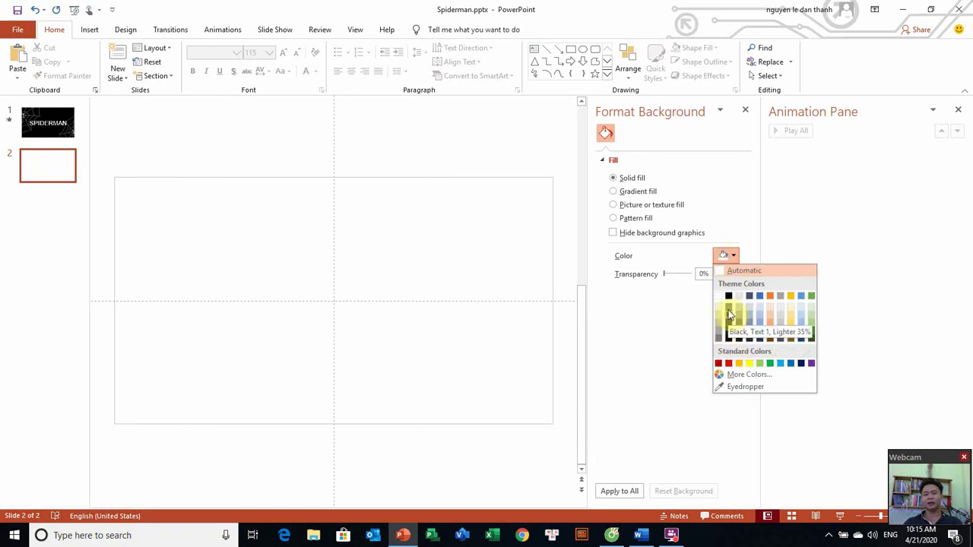
{"action": "left_click", "coordinate": [729, 297]}
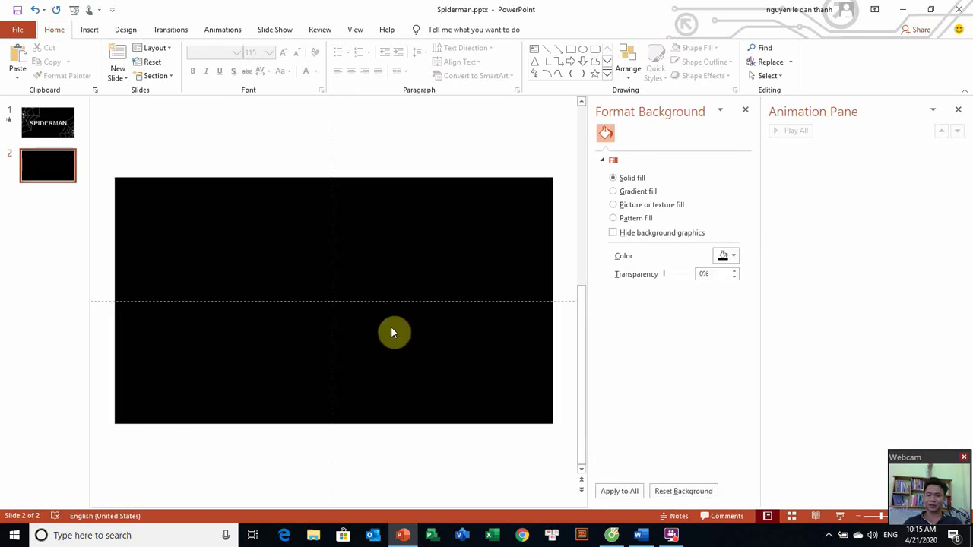
- Insert WordArt in the first style reading SPIDERMAN
{"action": "left_click", "coordinate": [90, 30]}
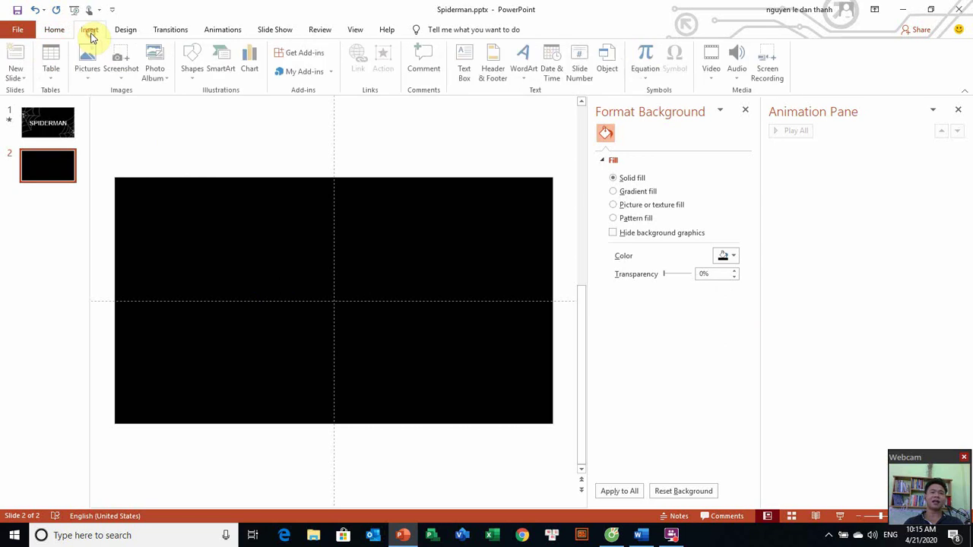
{"action": "left_click", "coordinate": [524, 76]}
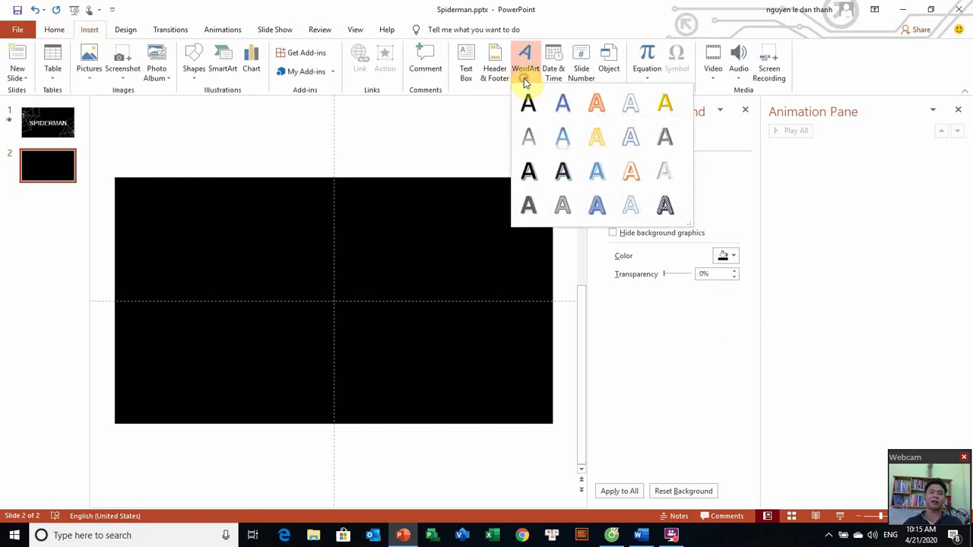
{"action": "left_click", "coordinate": [529, 103]}
{"action": "key", "text": "Delete"}
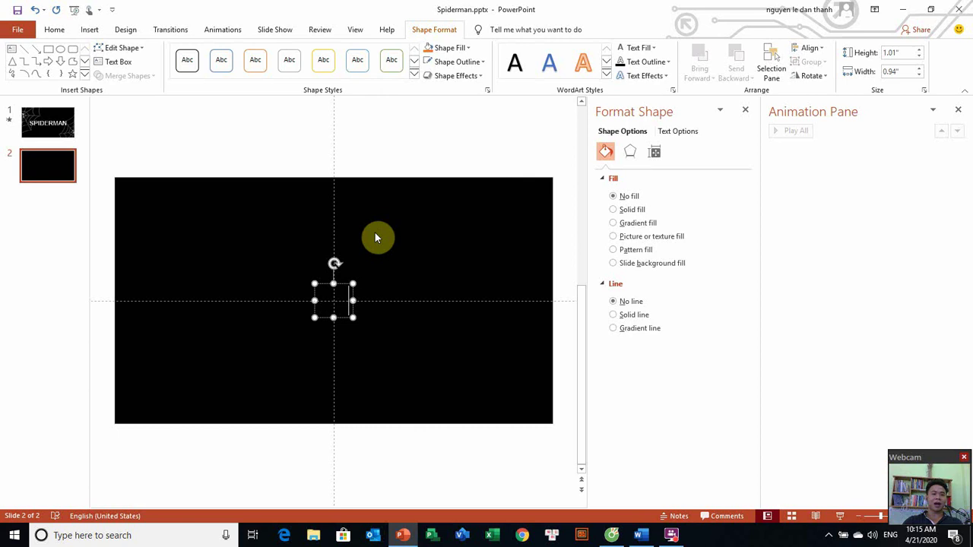
{"action": "type", "text": "SPIDERMAN"}
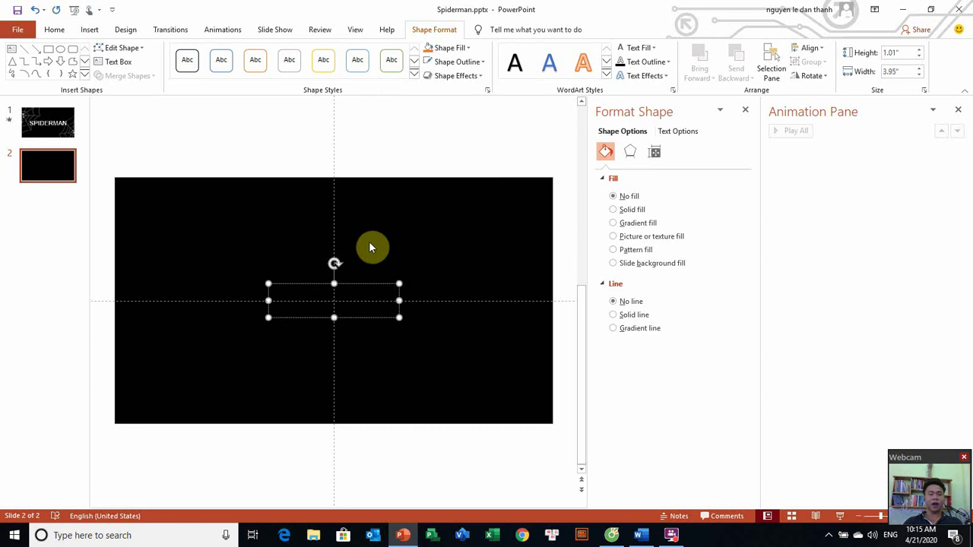
- Make SPIDERMAN white, .VnArial at size 138, and nudge it slightly higher
{"action": "left_click", "coordinate": [363, 283]}
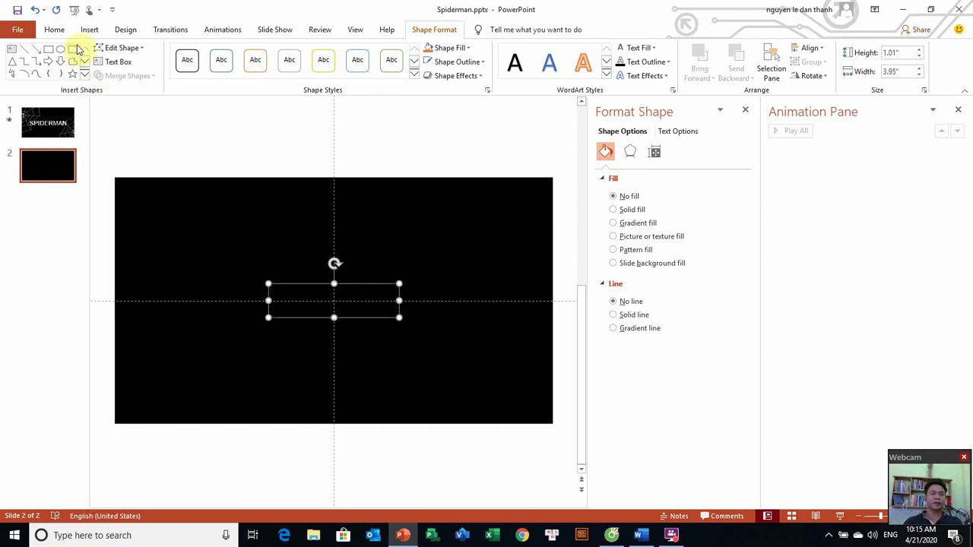
{"action": "left_click", "coordinate": [622, 48]}
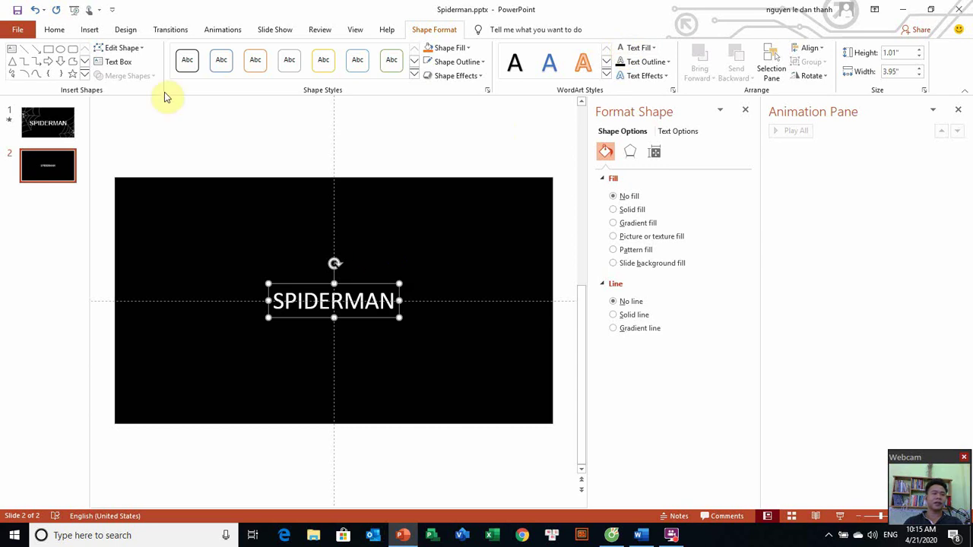
{"action": "left_click", "coordinate": [53, 30]}
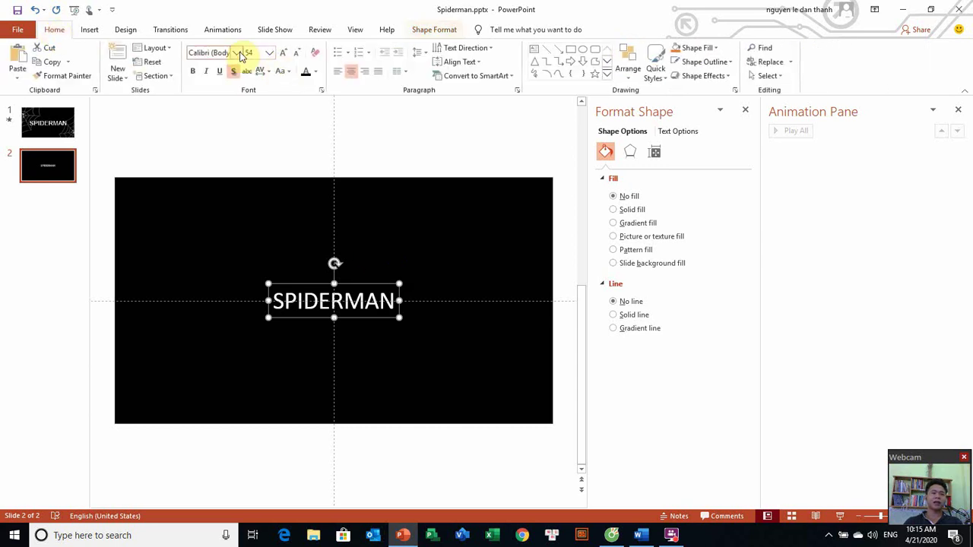
{"action": "left_click", "coordinate": [239, 54]}
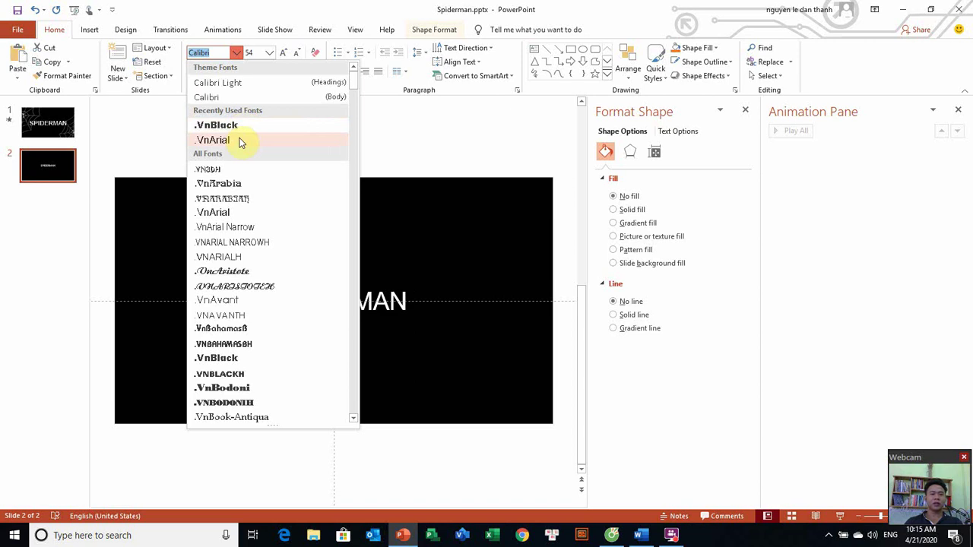
{"action": "left_click", "coordinate": [240, 141]}
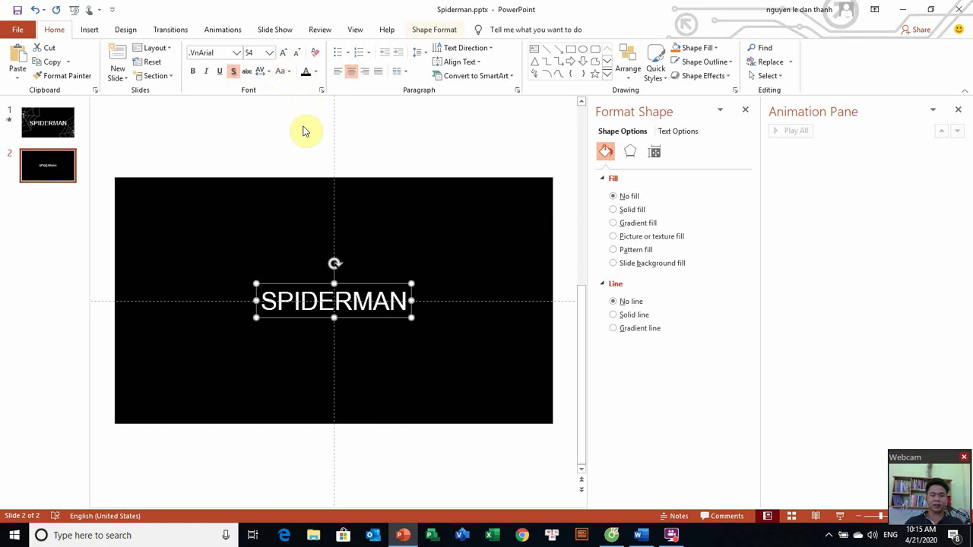
{"action": "key", "text": "ctrl+shift+period"}
{"action": "key", "text": "ctrl+shift+period"}
{"action": "key", "text": "ctrl+shift+period"}
{"action": "key", "text": "ctrl+shift+period"}
{"action": "key", "text": "ctrl+shift+period"}
{"action": "key", "text": "ctrl+shift+period"}
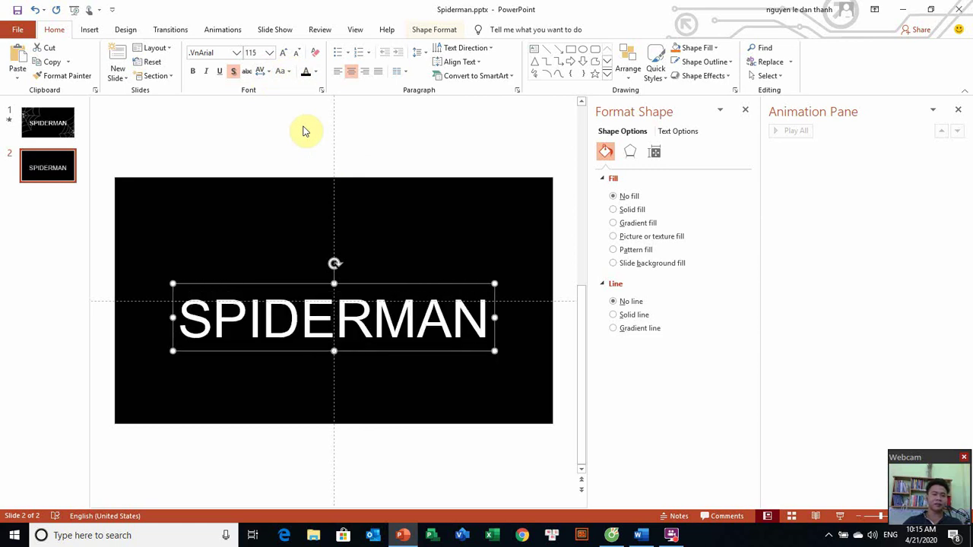
{"action": "key", "text": "ctrl+shift+period"}
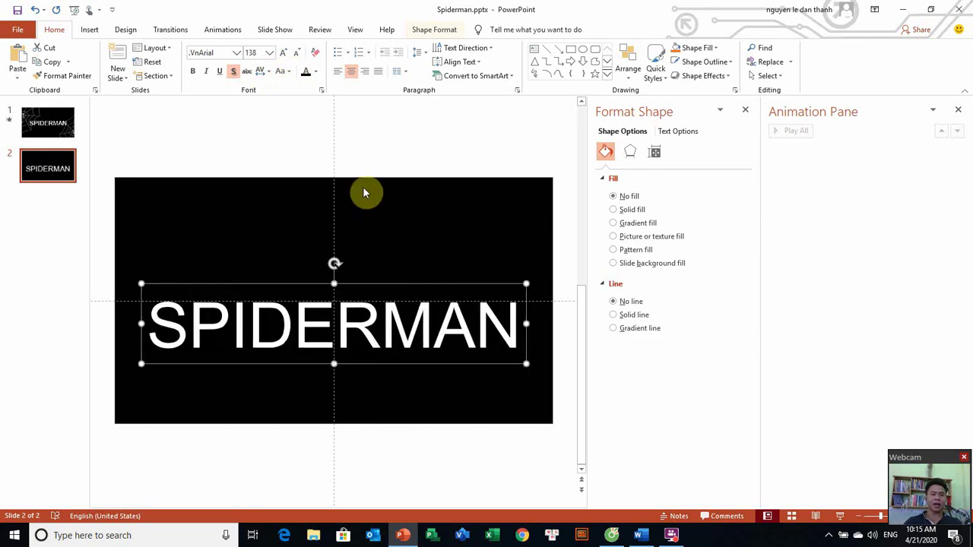
{"action": "left_click_drag", "start_coordinate": [337, 281], "coordinate": [339, 257]}
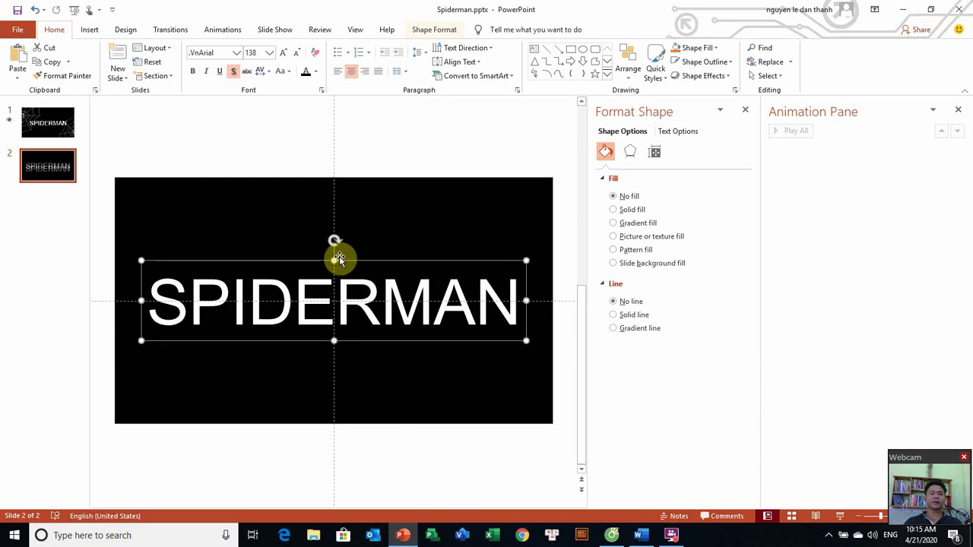
- Bold SPIDERMAN and place a duplicate (Ctrl+D) directly below it
{"action": "left_click", "coordinate": [194, 72]}
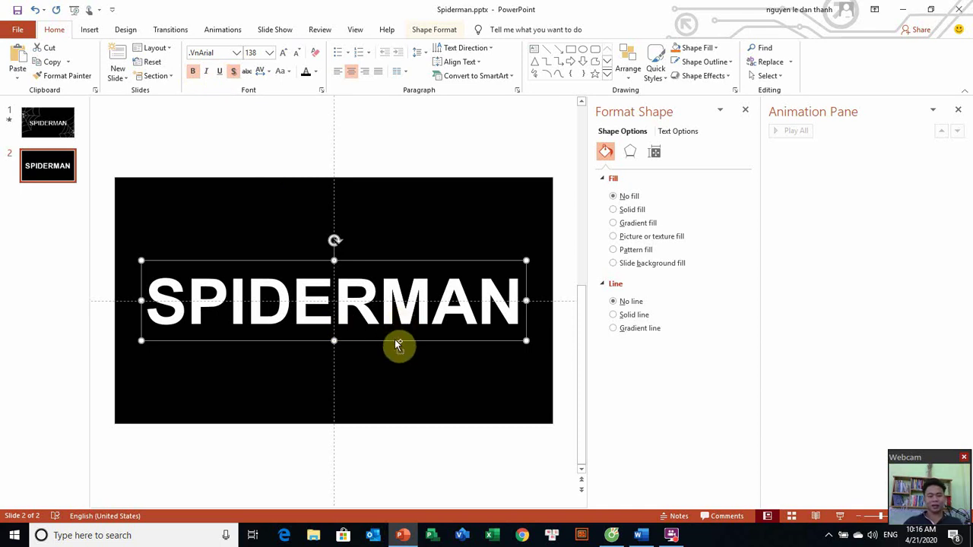
{"action": "key", "text": "ctrl+d"}
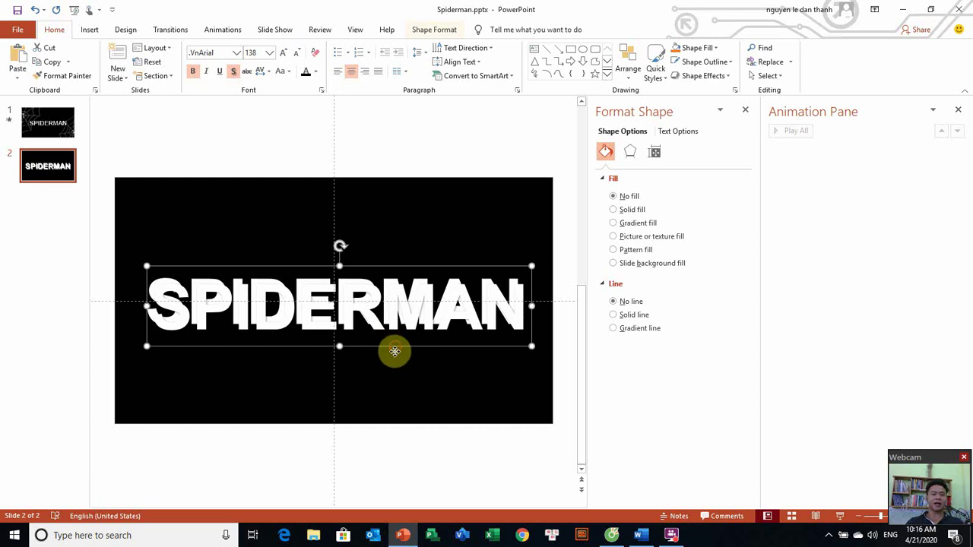
{"action": "left_click_drag", "start_coordinate": [393, 352], "coordinate": [386, 398]}
- Delete every letter except M from the lower copy, leaving a lone M box
{"action": "left_click", "coordinate": [384, 368]}
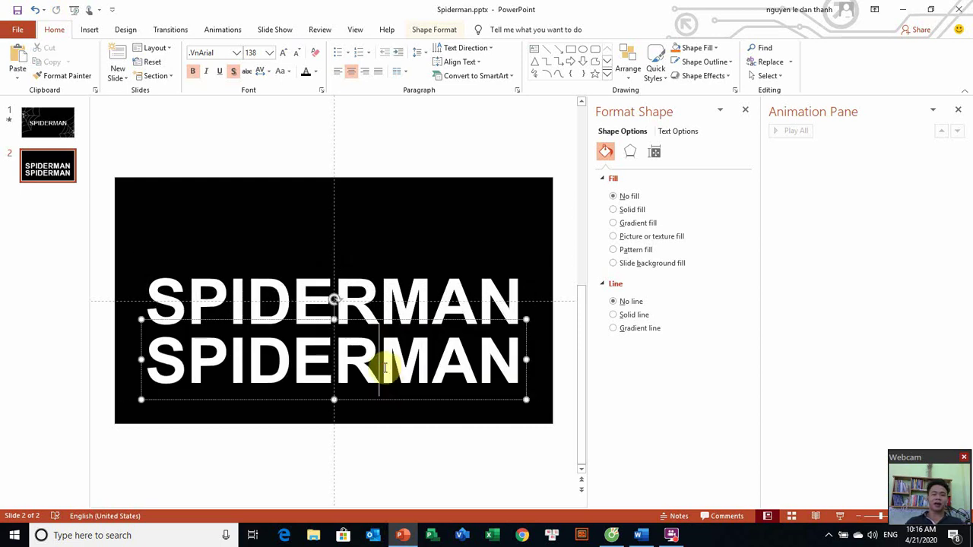
{"action": "key", "text": "shift+Home"}
{"action": "key", "text": "BackSpace"}
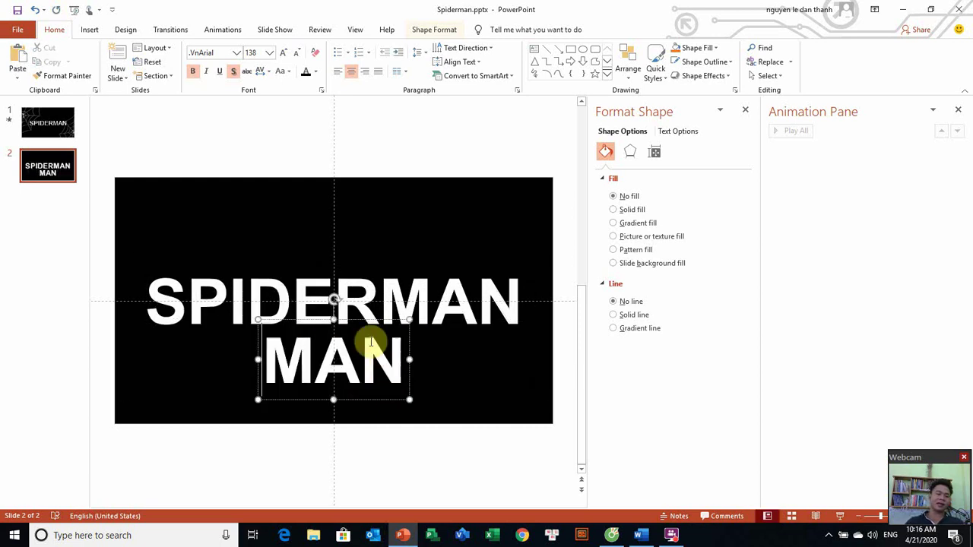
{"action": "left_click_drag", "start_coordinate": [323, 358], "coordinate": [395, 360]}
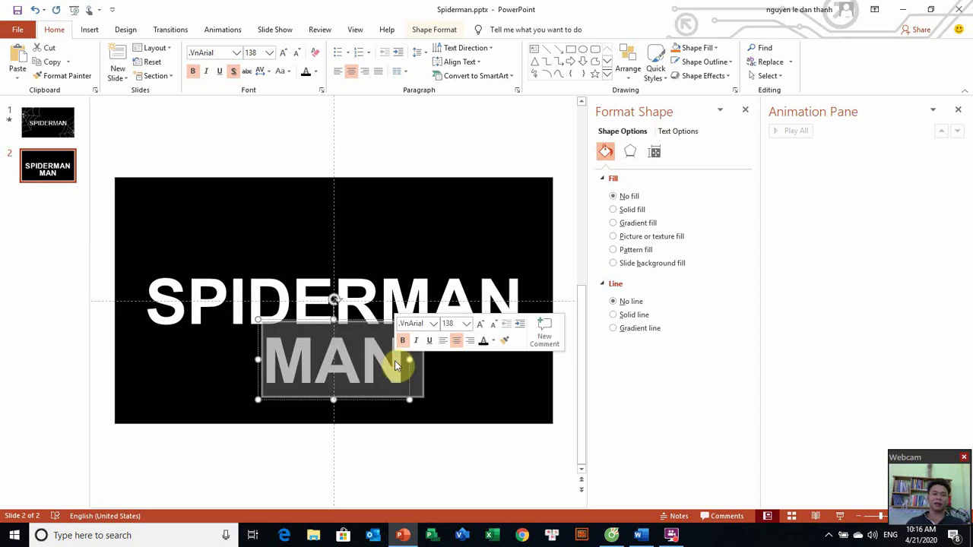
{"action": "left_click", "coordinate": [395, 360]}
{"action": "key", "text": "BackSpace"}
{"action": "key", "text": "BackSpace"}
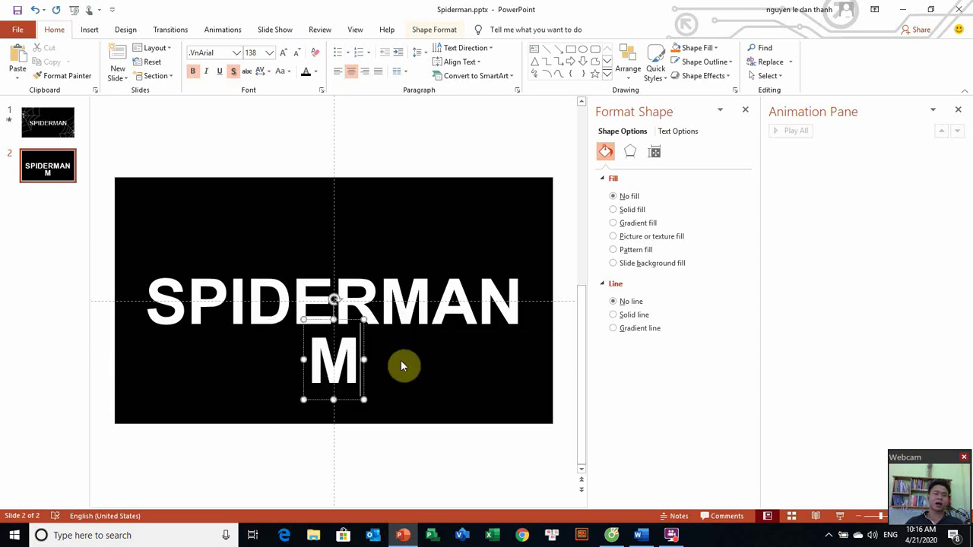
{"action": "left_click", "coordinate": [365, 352]}
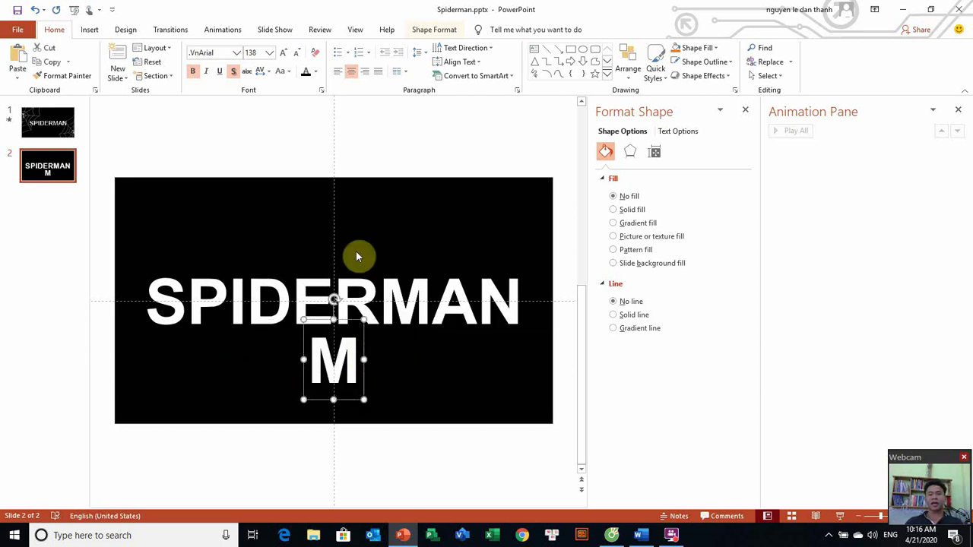
- Flip the M vertically and move it to the slide's right edge
{"action": "left_click", "coordinate": [433, 31]}
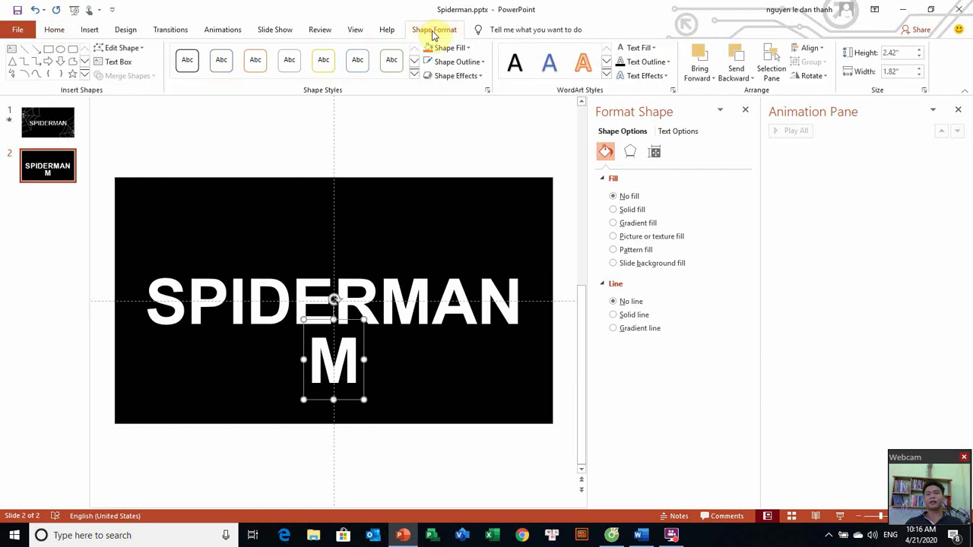
{"action": "left_click", "coordinate": [818, 77]}
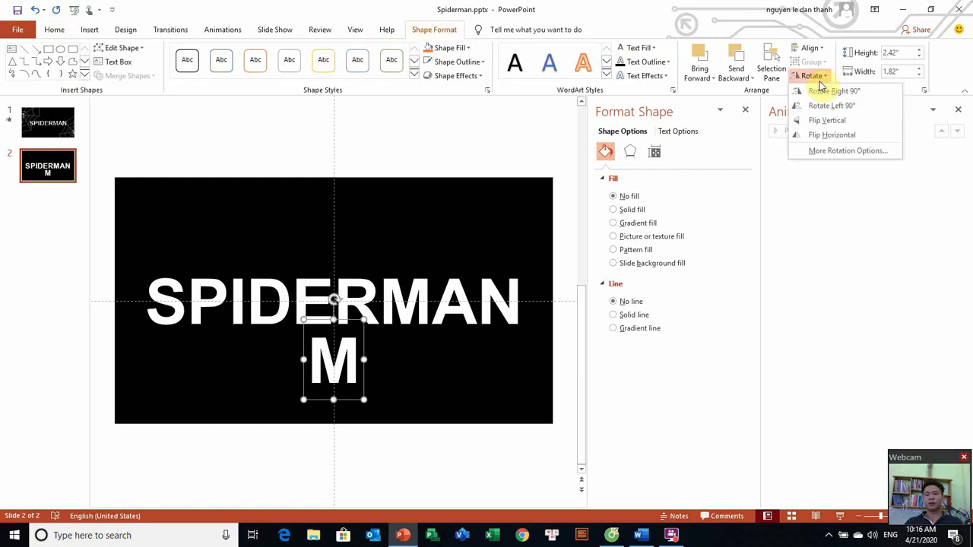
{"action": "left_click", "coordinate": [834, 120]}
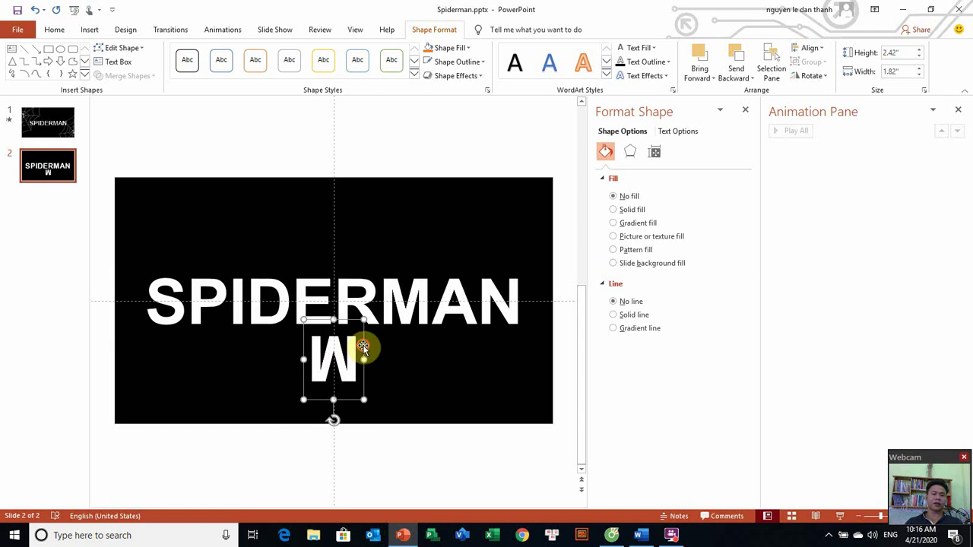
{"action": "left_click_drag", "start_coordinate": [363, 347], "coordinate": [563, 354]}
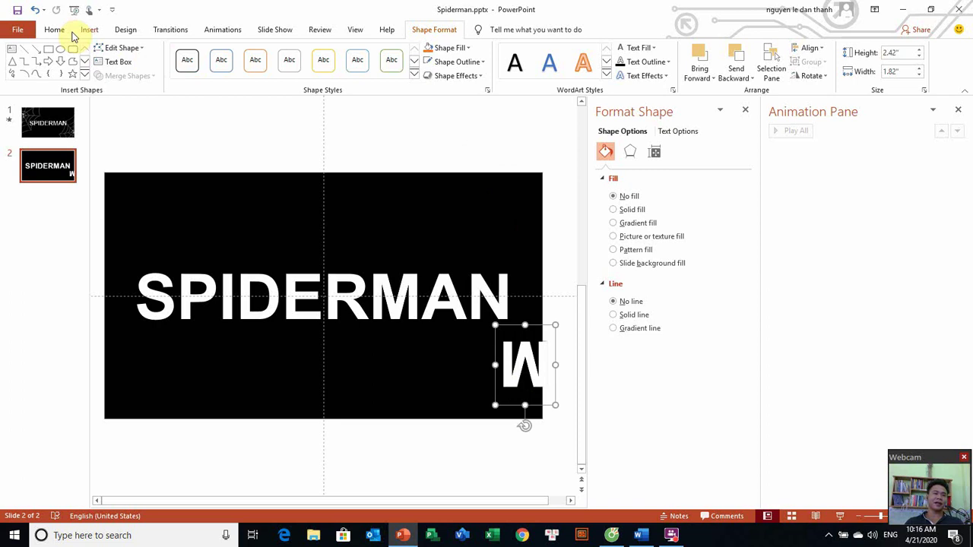
- Draw a white vertical thread line down to the M, align them, and select both
{"action": "left_click", "coordinate": [24, 50]}
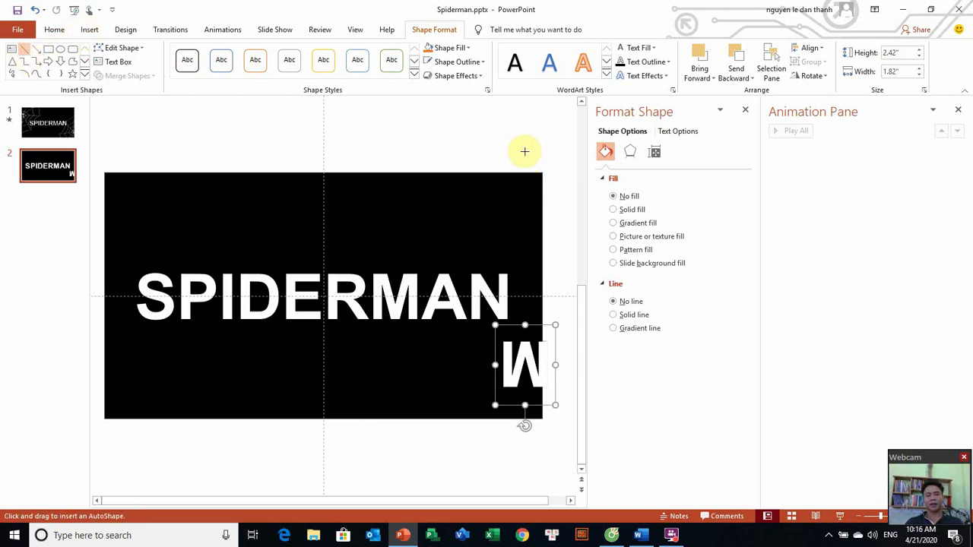
{"action": "left_click_drag", "start_coordinate": [524, 151], "coordinate": [516, 144]}
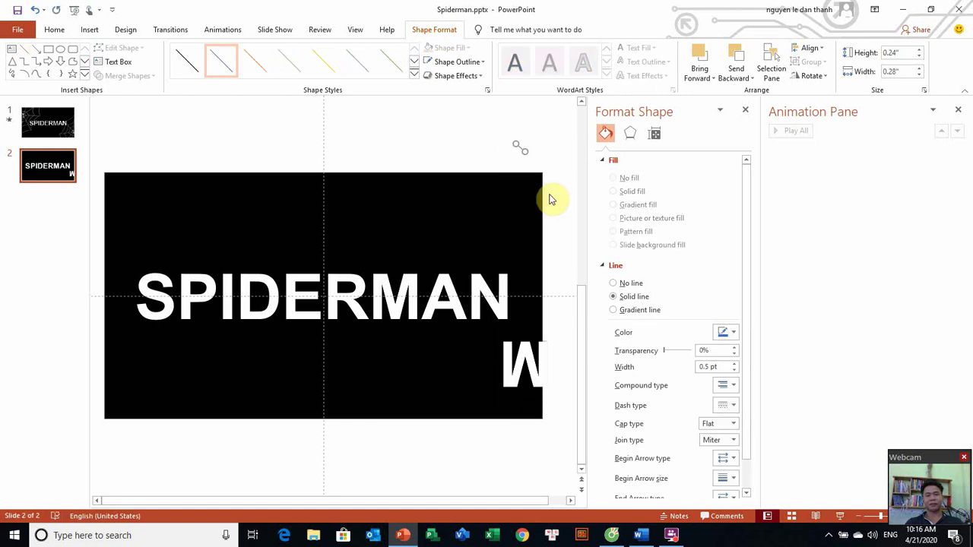
{"action": "key", "text": "ctrl+z"}
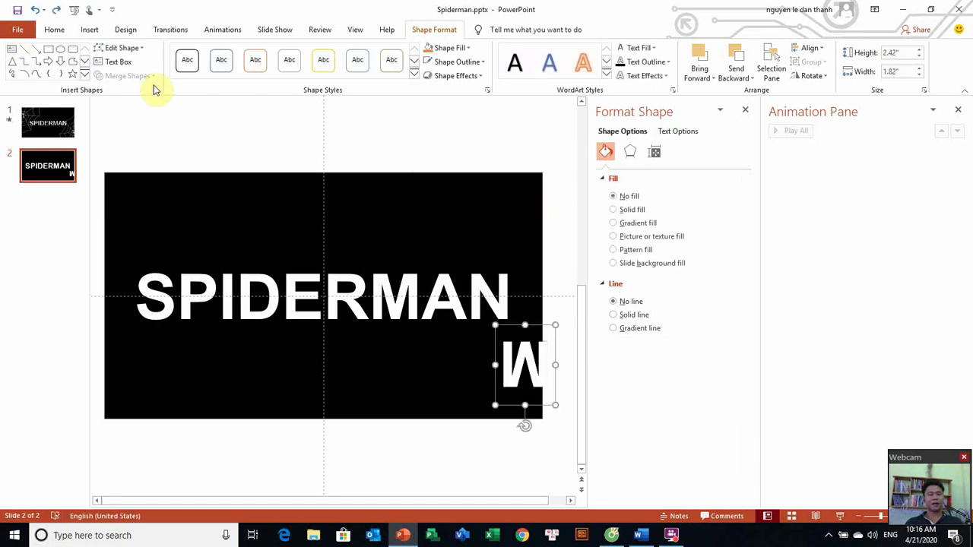
{"action": "left_click", "coordinate": [23, 49]}
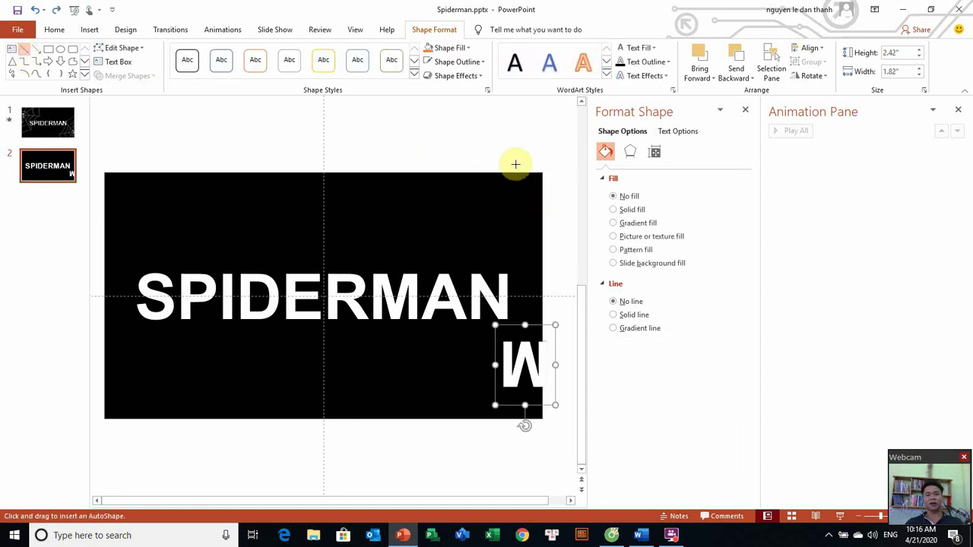
{"action": "left_click_drag", "start_coordinate": [526, 165], "coordinate": [539, 344]}
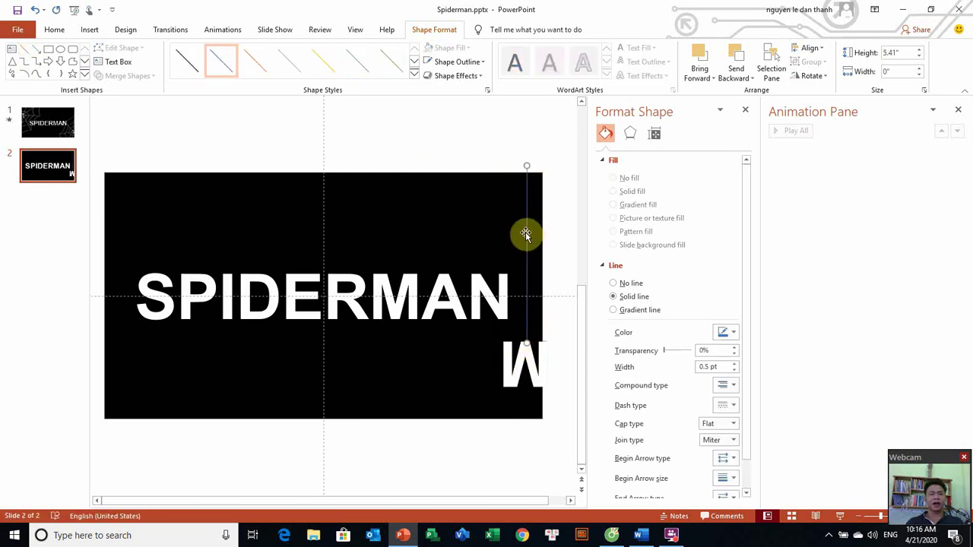
{"action": "left_click", "coordinate": [443, 64]}
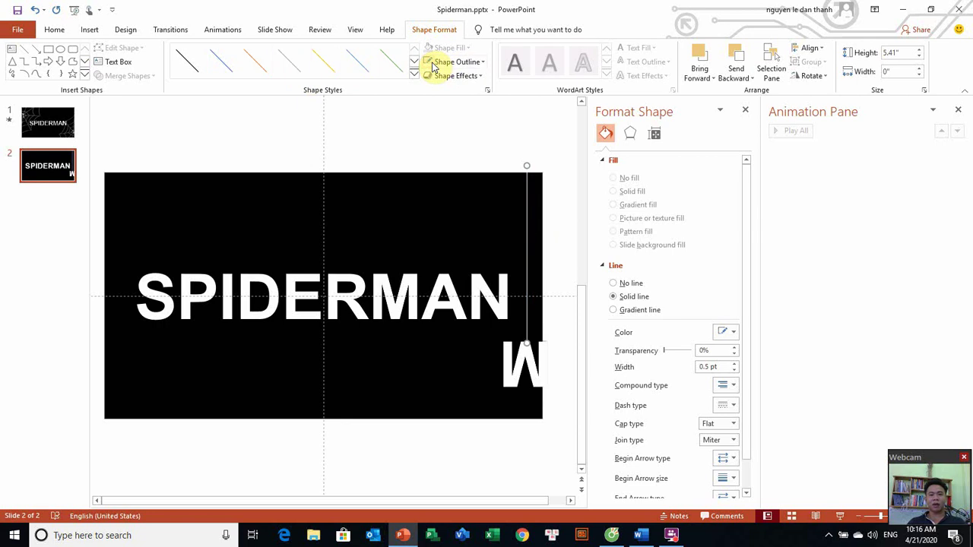
{"action": "left_click", "coordinate": [504, 251]}
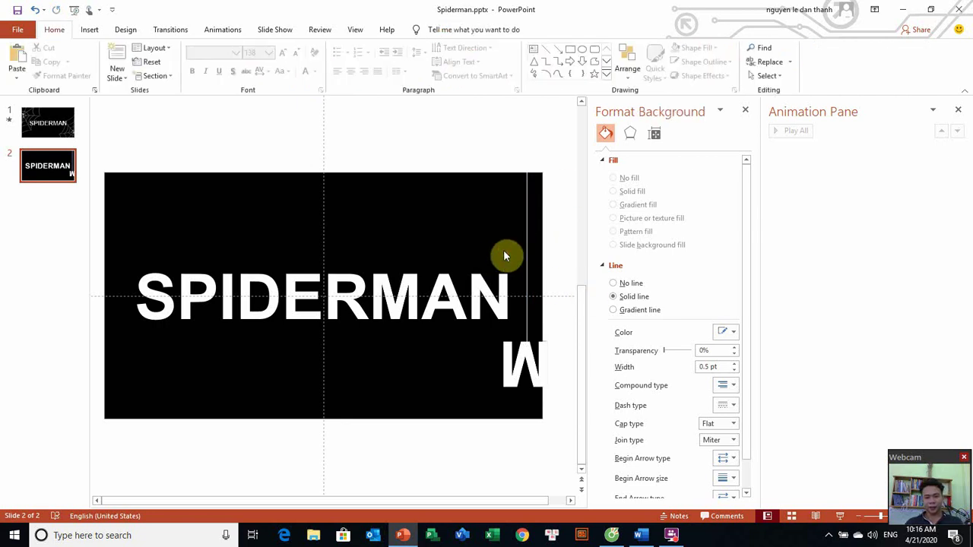
{"action": "left_click", "coordinate": [544, 365]}
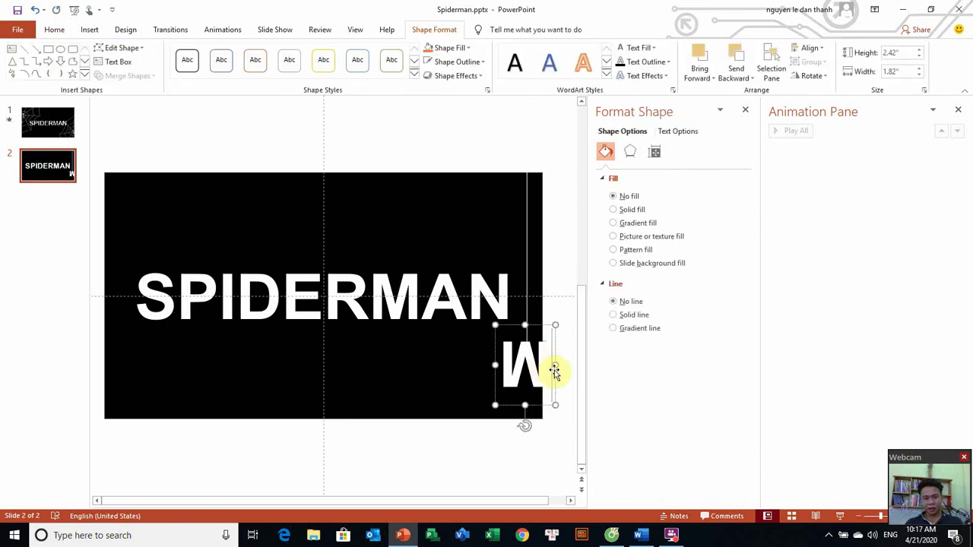
{"action": "left_click_drag", "start_coordinate": [554, 370], "coordinate": [555, 370]}
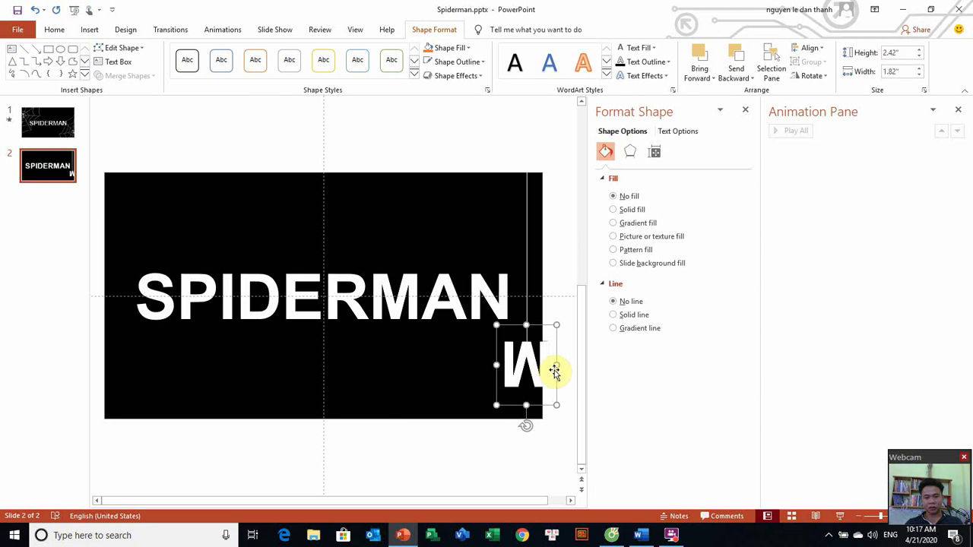
{"action": "left_click", "coordinate": [526, 296], "text": "shift"}
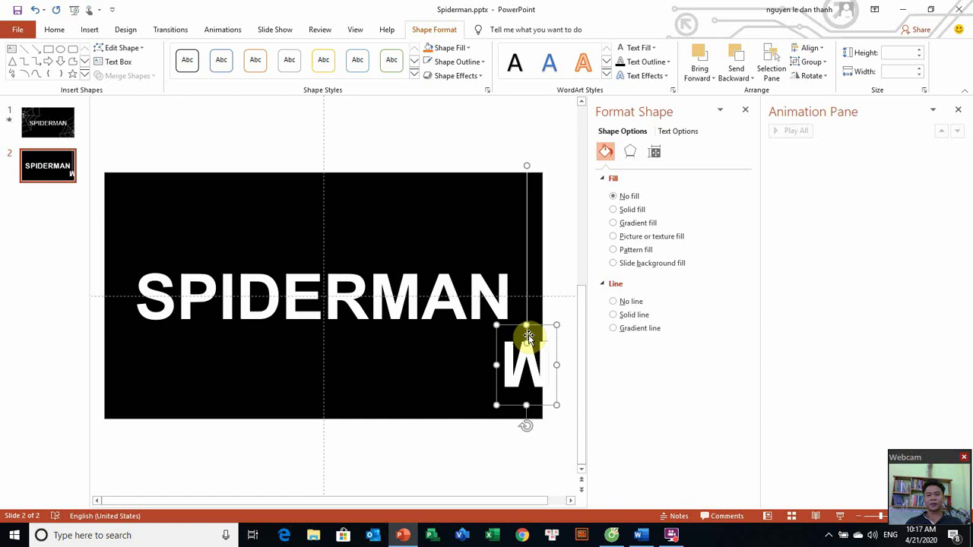
- Move the grouped thread and upside-down M left so it hangs under MA
{"action": "left_click", "coordinate": [527, 266]}
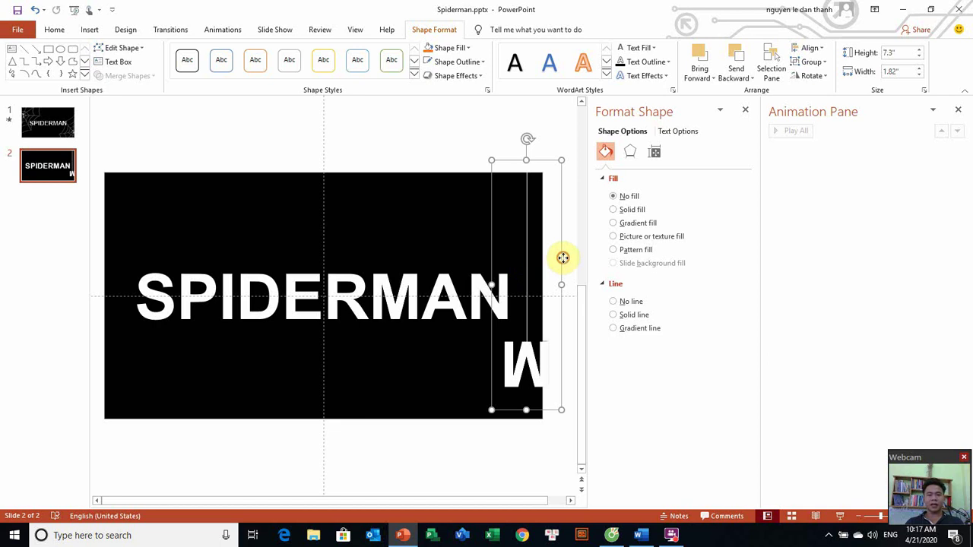
{"action": "left_click_drag", "start_coordinate": [563, 258], "coordinate": [431, 264]}
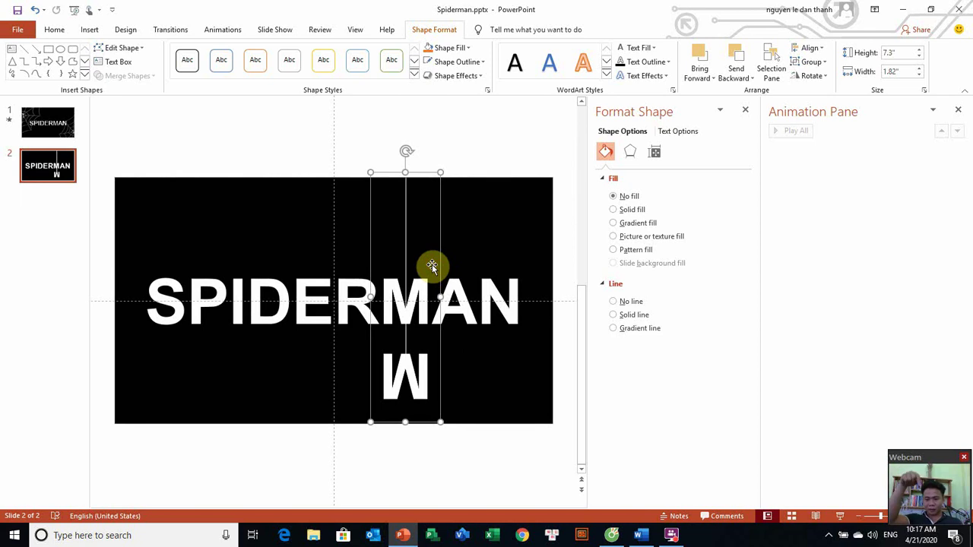
{"action": "left_click", "coordinate": [209, 32]}
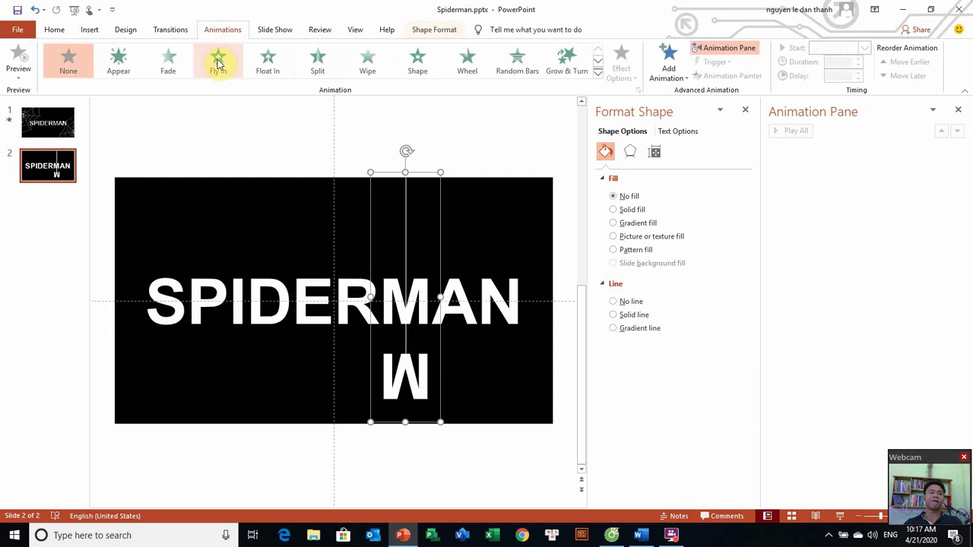
{"action": "left_click", "coordinate": [217, 58]}
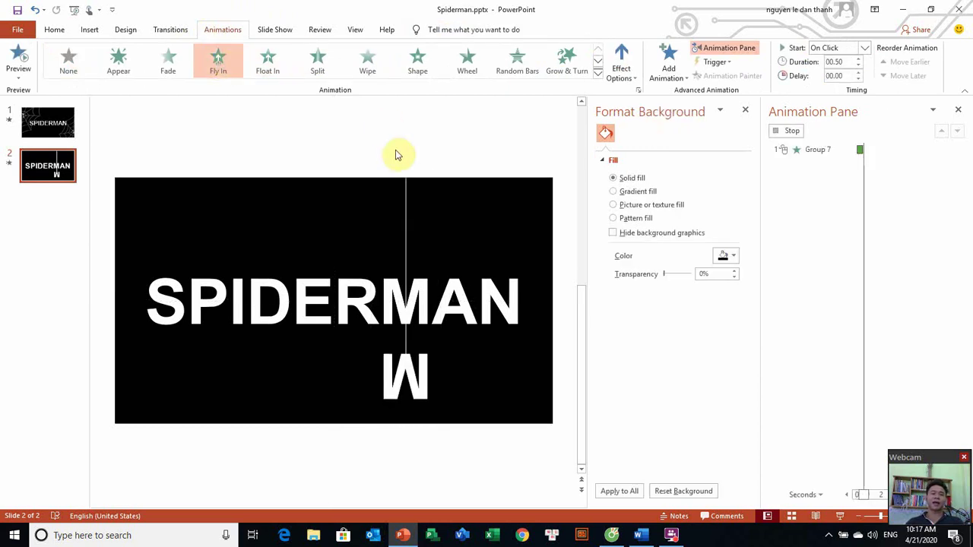
{"action": "left_click", "coordinate": [631, 76]}
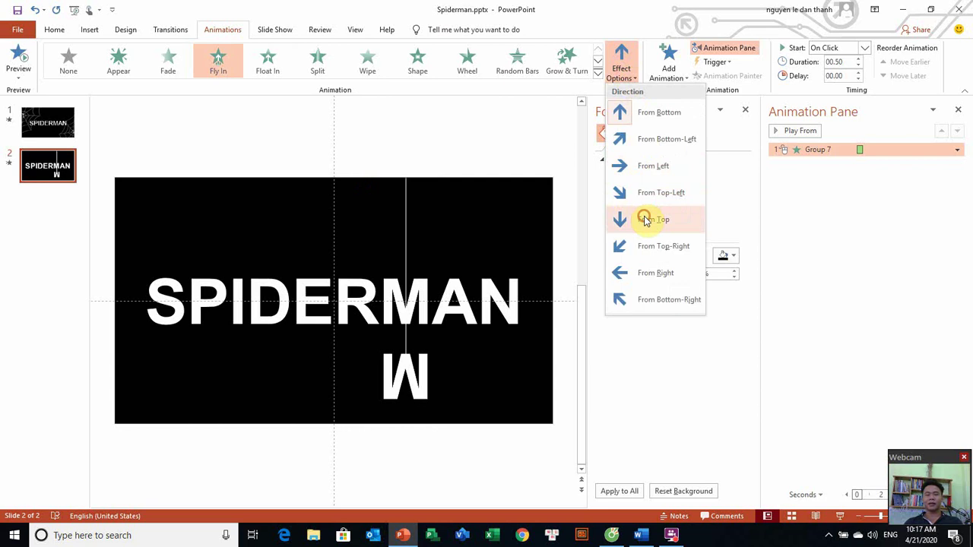
{"action": "left_click", "coordinate": [646, 219]}
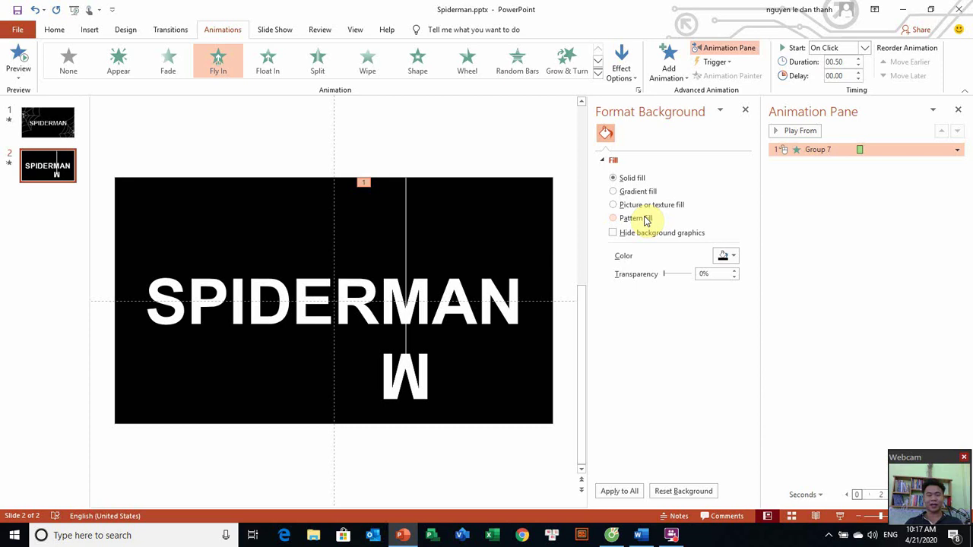
{"action": "right_click", "coordinate": [884, 148]}
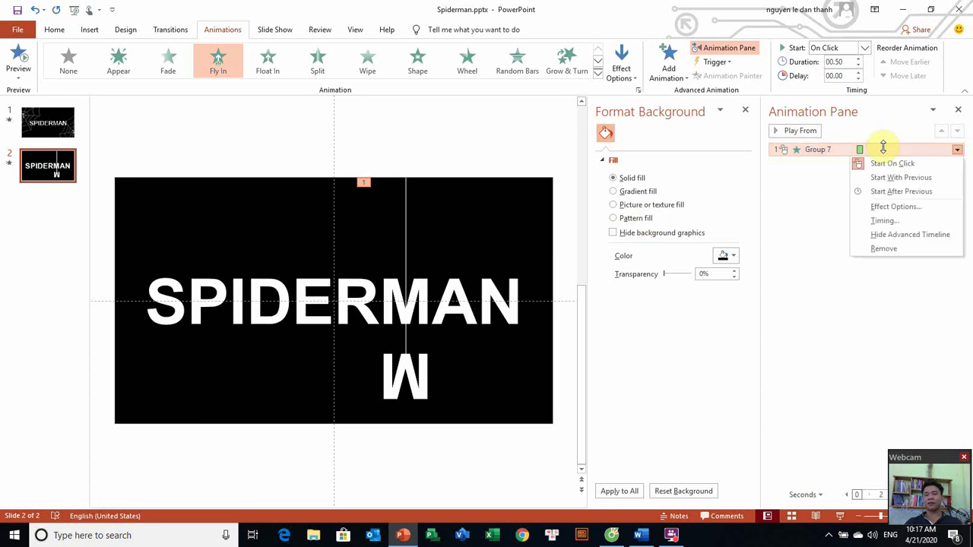
{"action": "left_click", "coordinate": [893, 250]}
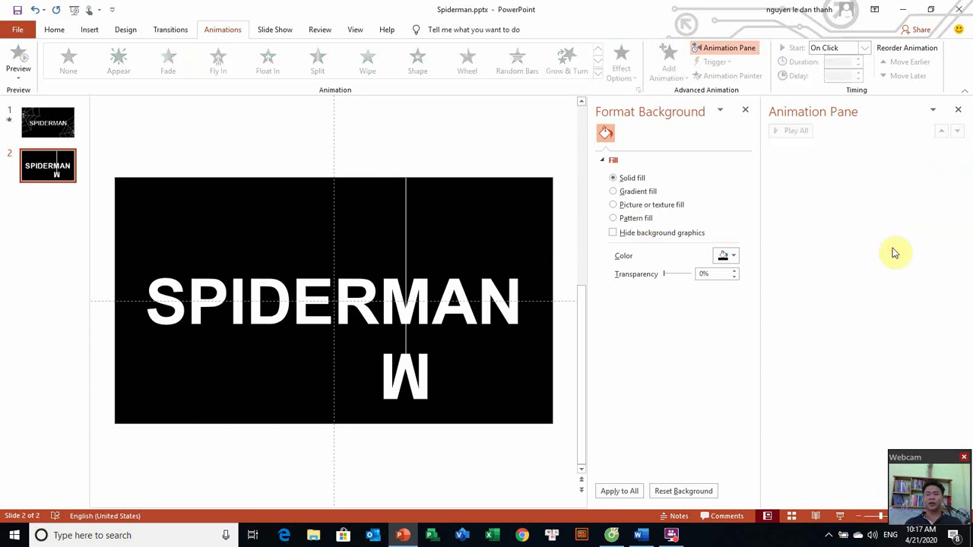
{"action": "left_click", "coordinate": [407, 254]}
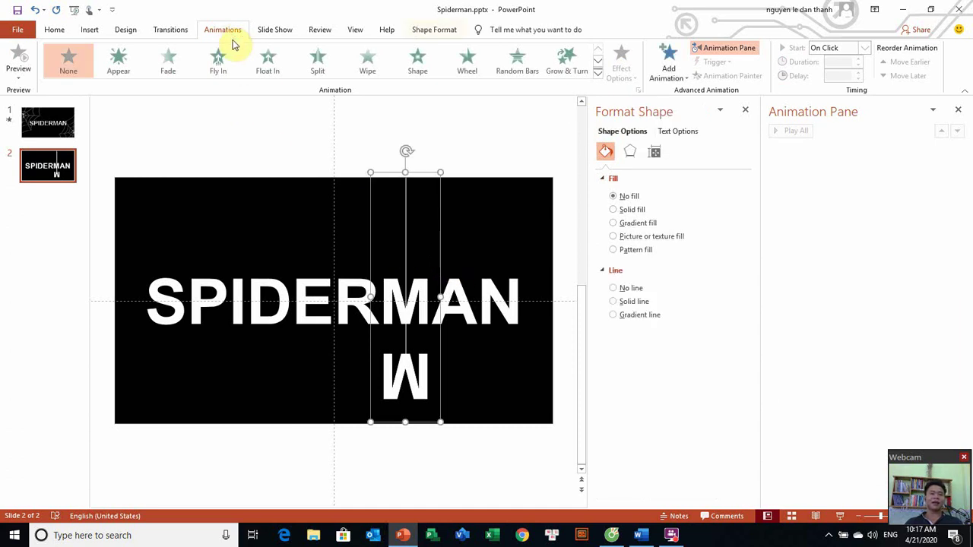
- Apply a Lines motion path to the group, start it above the slide, and preview
{"action": "left_click", "coordinate": [598, 74]}
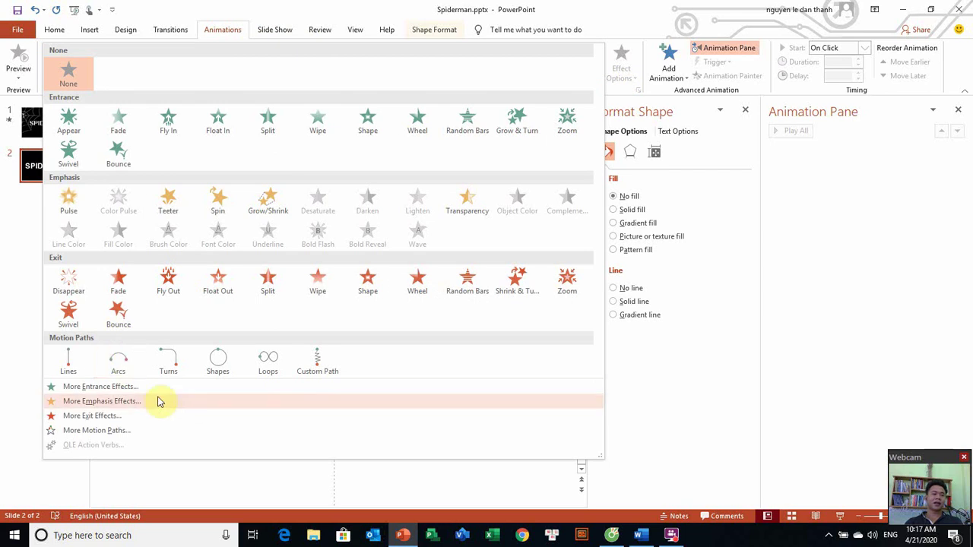
{"action": "left_click", "coordinate": [70, 363]}
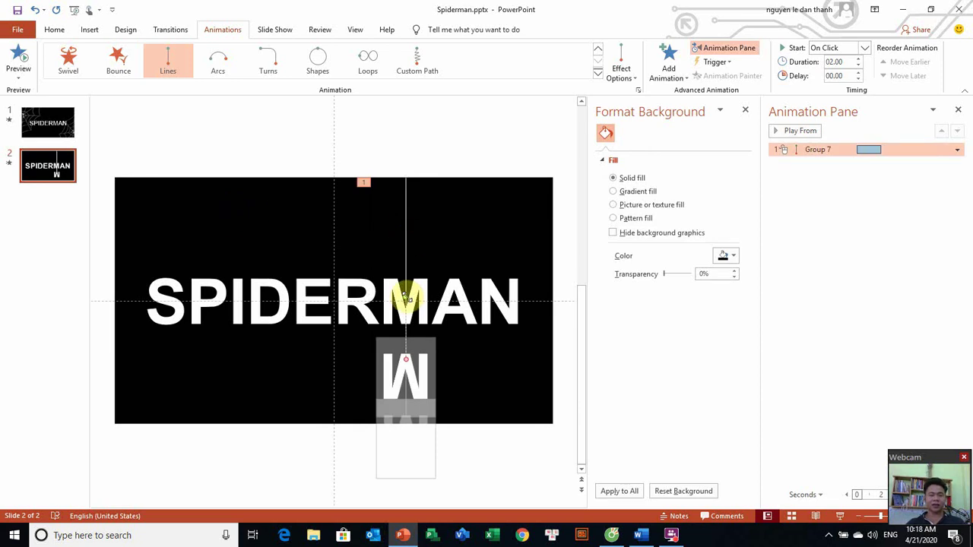
{"action": "mouse_move", "coordinate": [407, 298]}
{"action": "left_mouse_down"}
{"action": "mouse_move", "coordinate": [404, 39]}
{"action": "mouse_move", "coordinate": [407, 72]}
{"action": "left_mouse_up"}
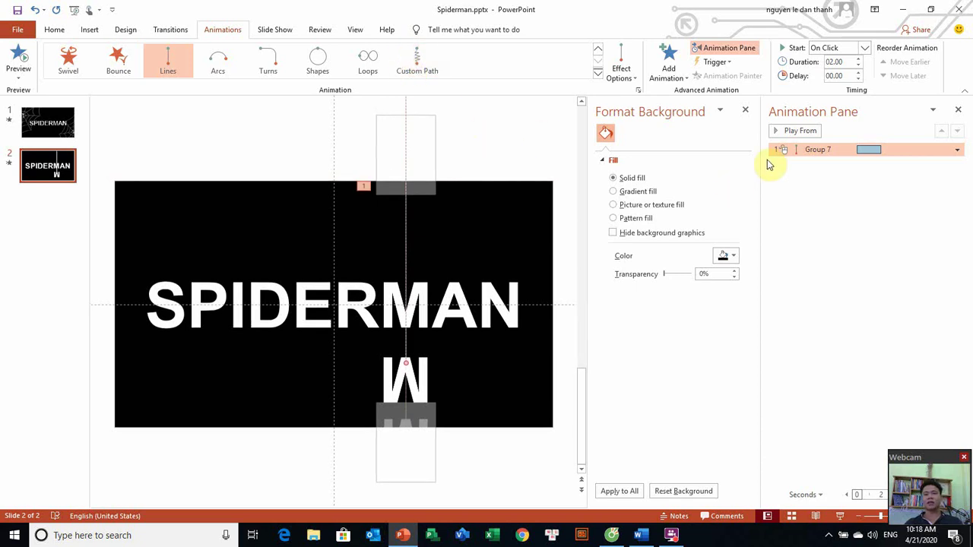
{"action": "left_click", "coordinate": [791, 134]}
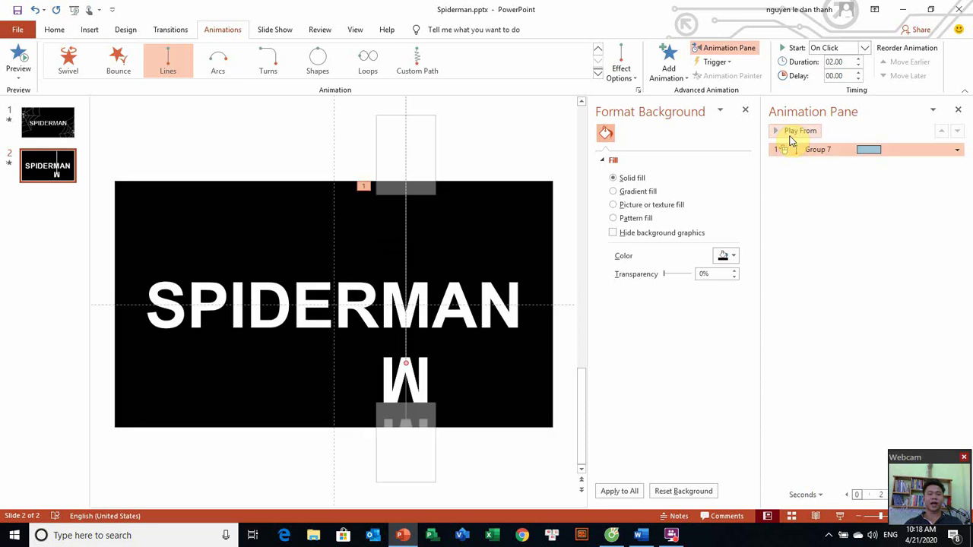
- Shift the W group's motion path upward and preview the drop
{"action": "left_click", "coordinate": [435, 406]}
{"action": "left_click_drag", "start_coordinate": [407, 388], "coordinate": [406, 327]}
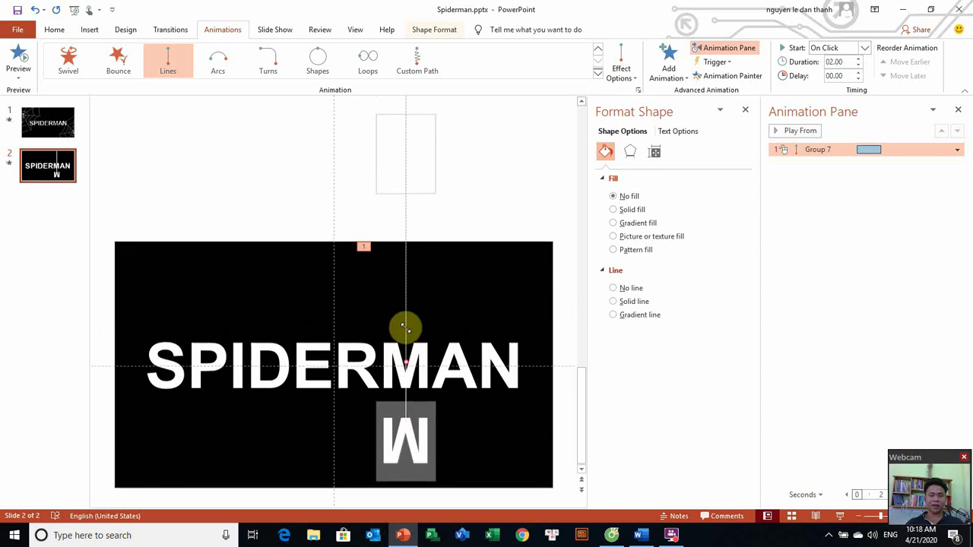
{"action": "left_click", "coordinate": [807, 136]}
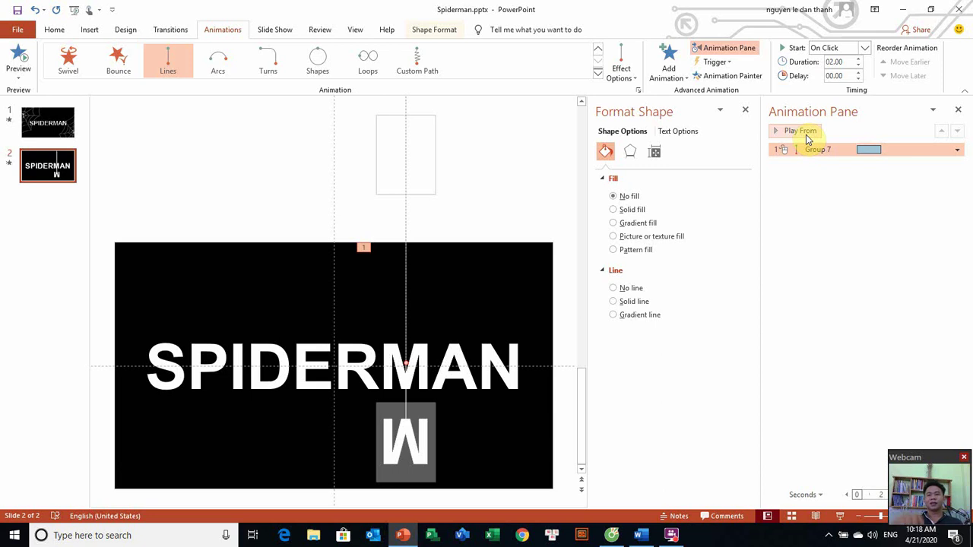
- Give Group 7's drop a 1.5-second bounce end, 0 smooth end, and auto-reverse
{"action": "left_click", "coordinate": [958, 151]}
{"action": "left_click", "coordinate": [899, 221]}
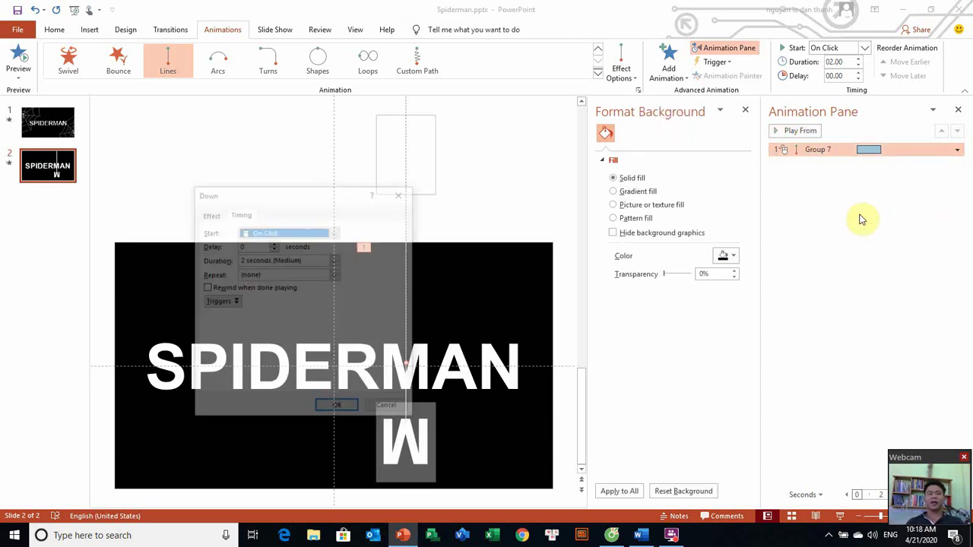
{"action": "left_click", "coordinate": [213, 217]}
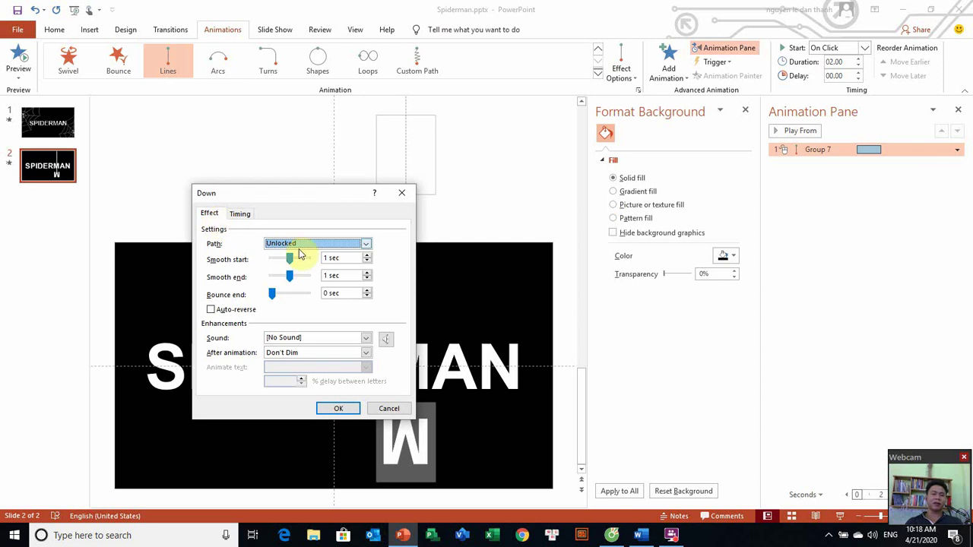
{"action": "left_click_drag", "start_coordinate": [273, 297], "coordinate": [280, 298]}
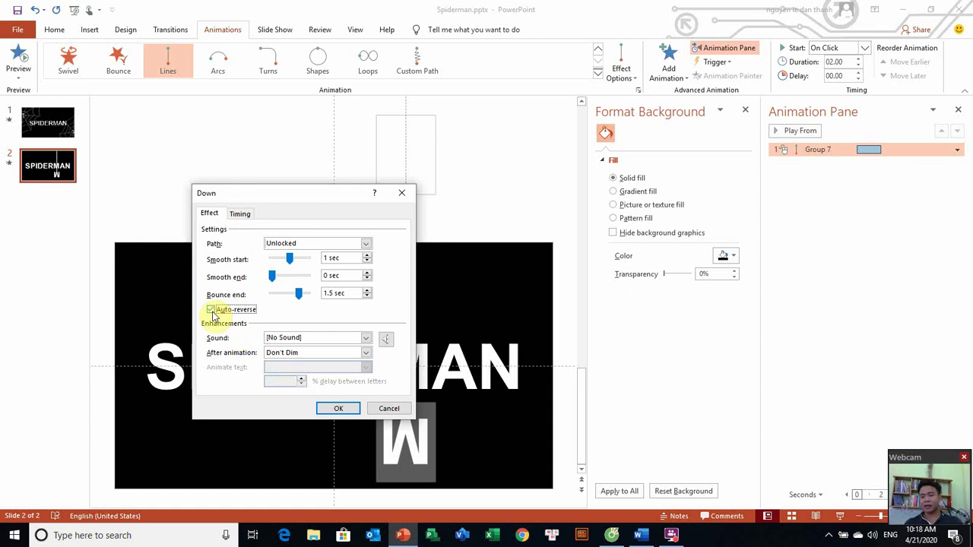
{"action": "left_click", "coordinate": [337, 410]}
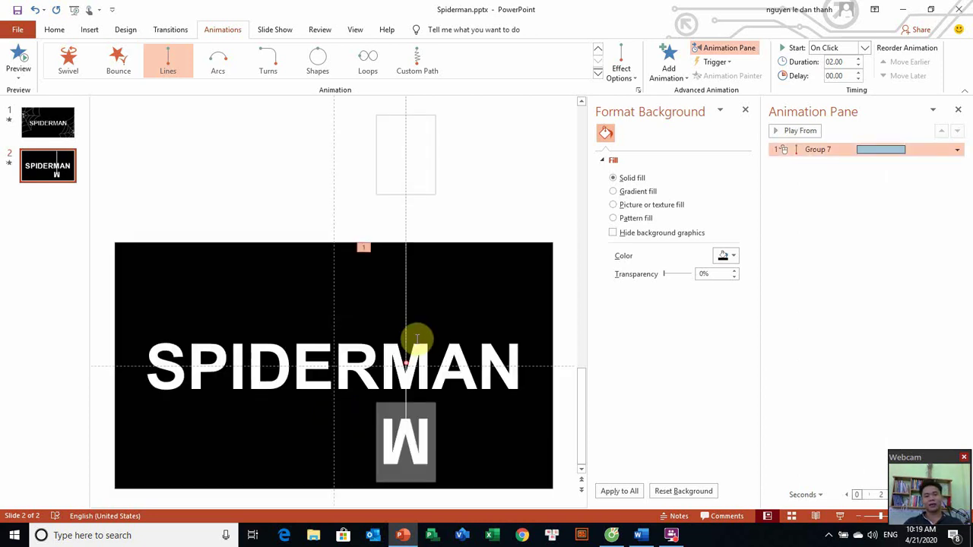
{"action": "left_click", "coordinate": [401, 389]}
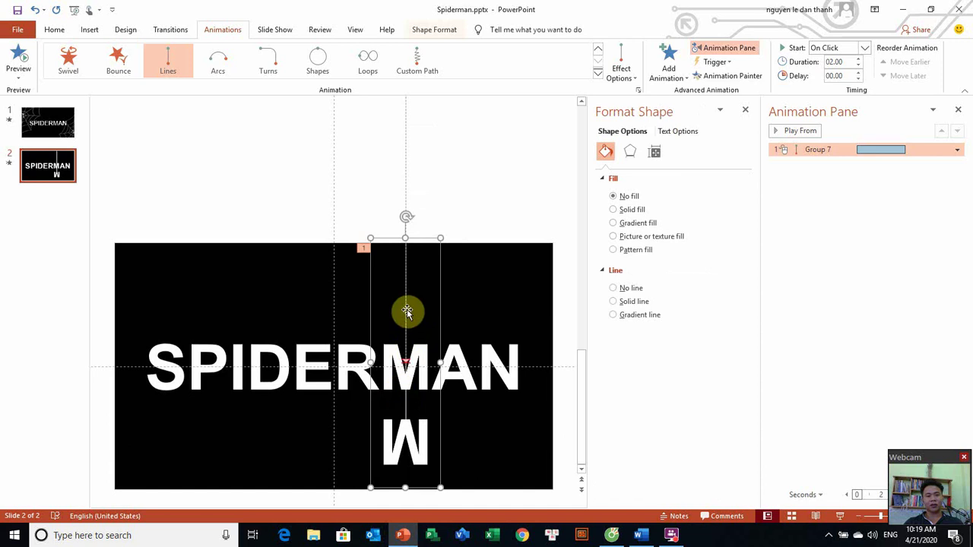
{"action": "left_click", "coordinate": [408, 311]}
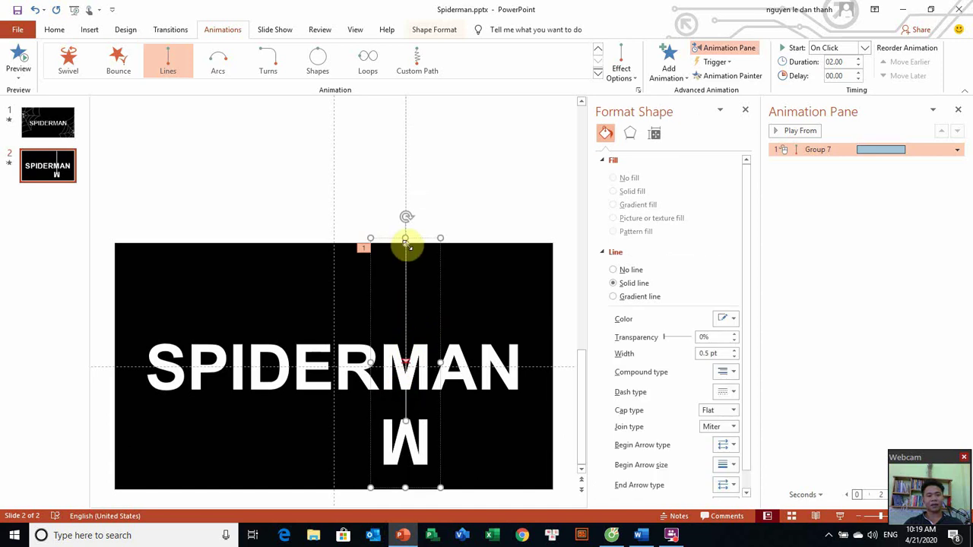
{"action": "key", "text": "Escape"}
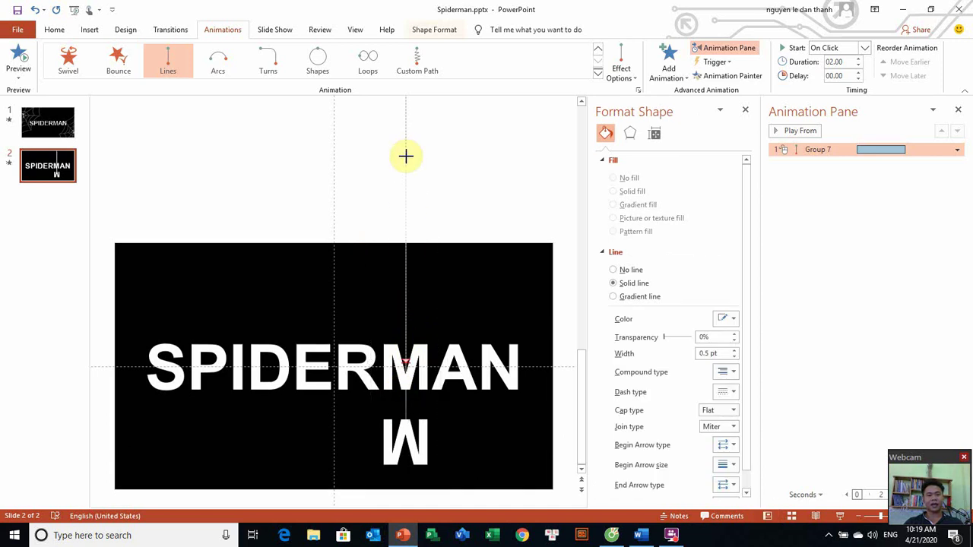
{"action": "left_click", "coordinate": [490, 156]}
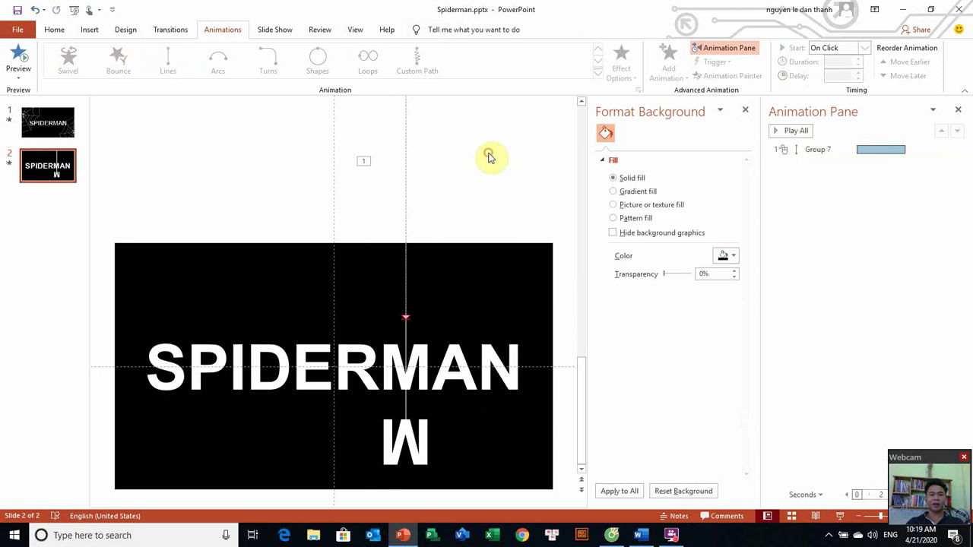
{"action": "left_click", "coordinate": [795, 132]}
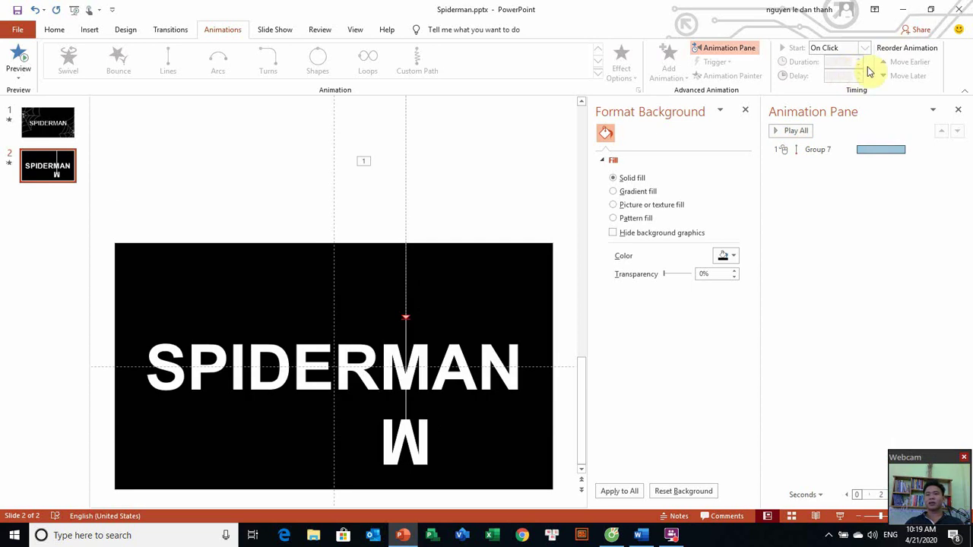
- Set Group 7's motion path duration to 03.00 seconds
{"action": "left_click", "coordinate": [822, 149]}
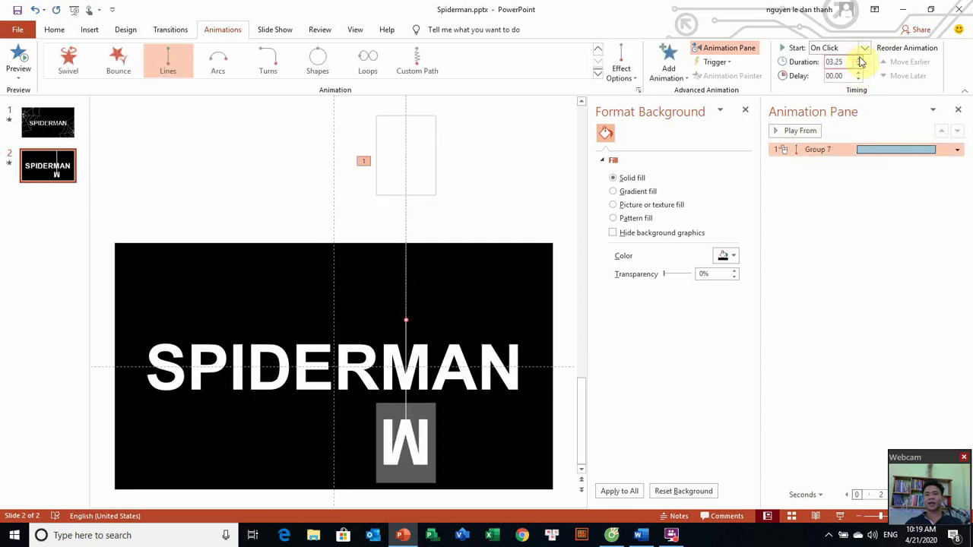
{"action": "left_click", "coordinate": [857, 67]}
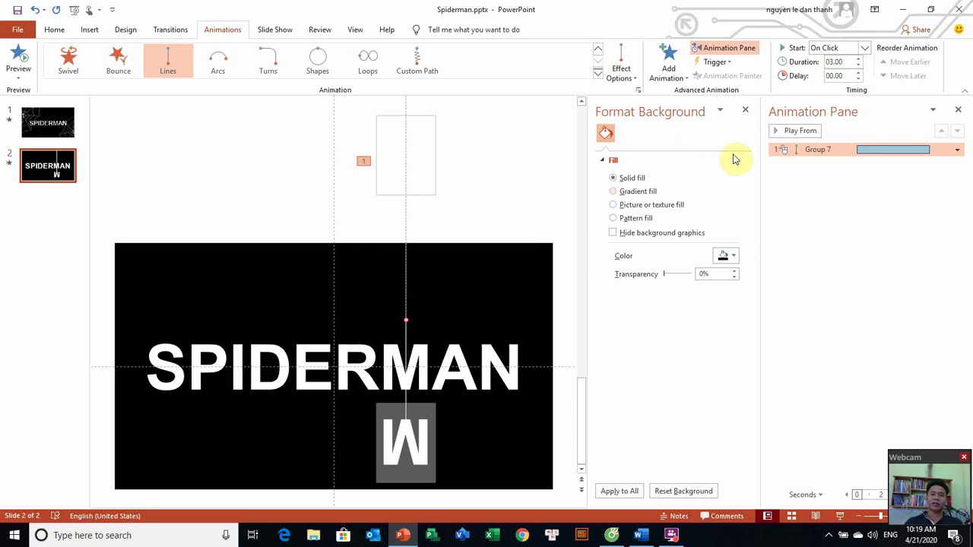
{"action": "left_click", "coordinate": [796, 133]}
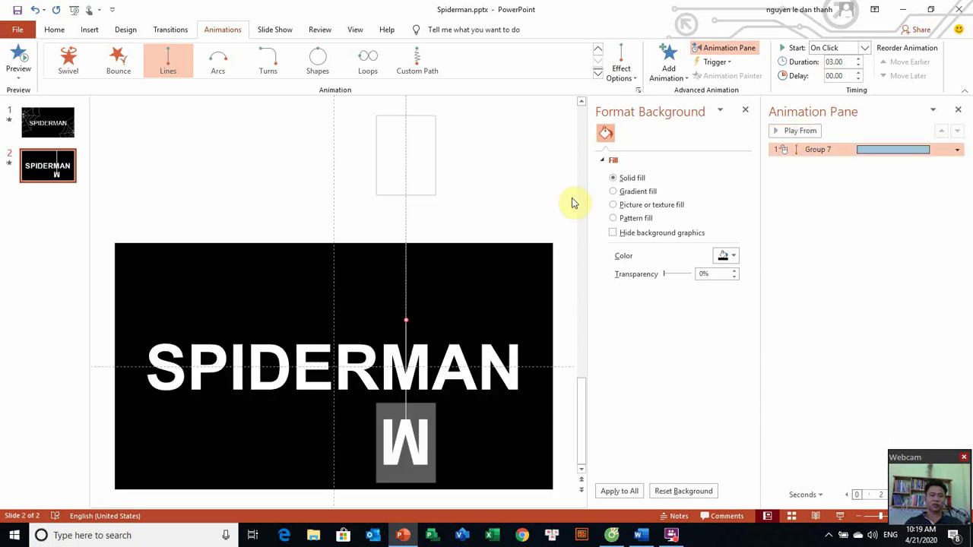
{"action": "left_click", "coordinate": [439, 445]}
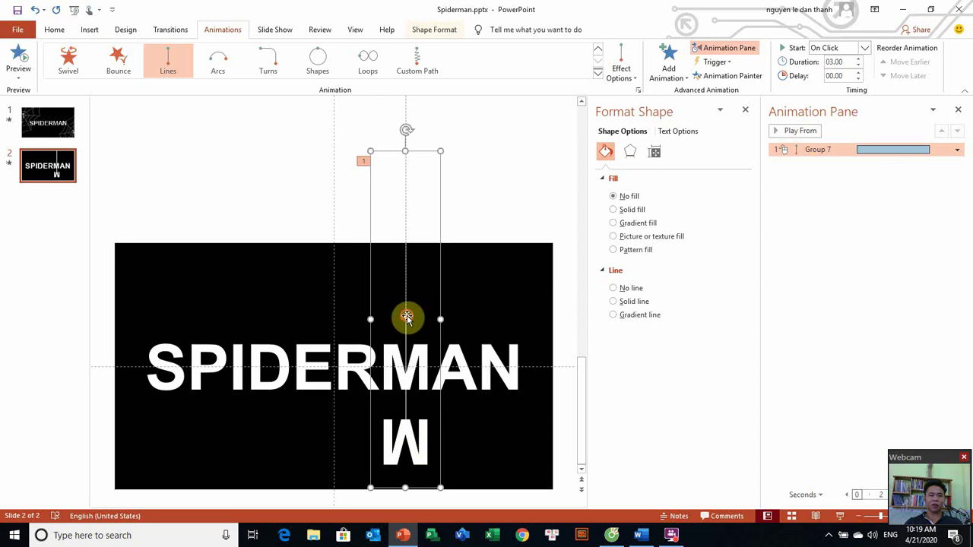
- Nudge the motion path's red end marker slightly up and preview the adjusted drop
{"action": "left_click_drag", "start_coordinate": [407, 316], "coordinate": [406, 310]}
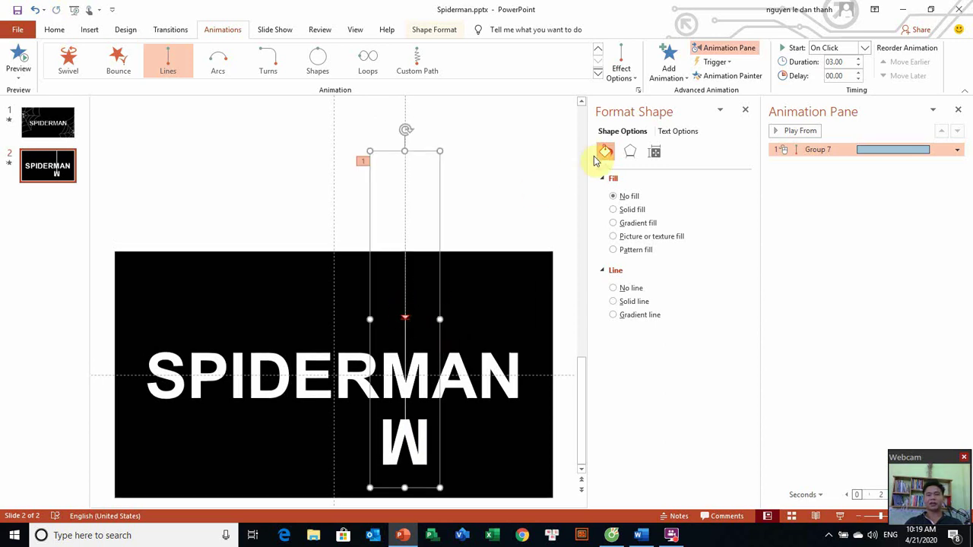
{"action": "left_click", "coordinate": [793, 132]}
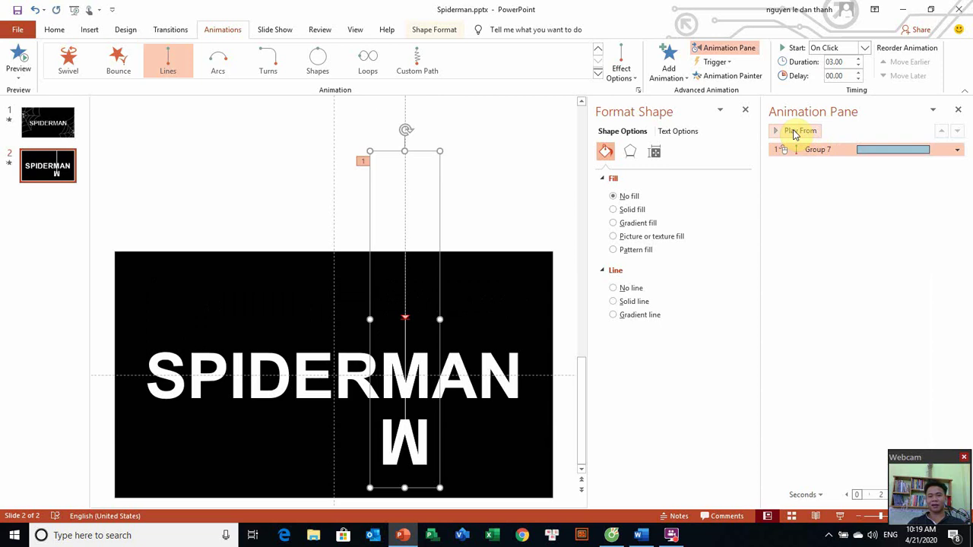
{"action": "left_click", "coordinate": [253, 373]}
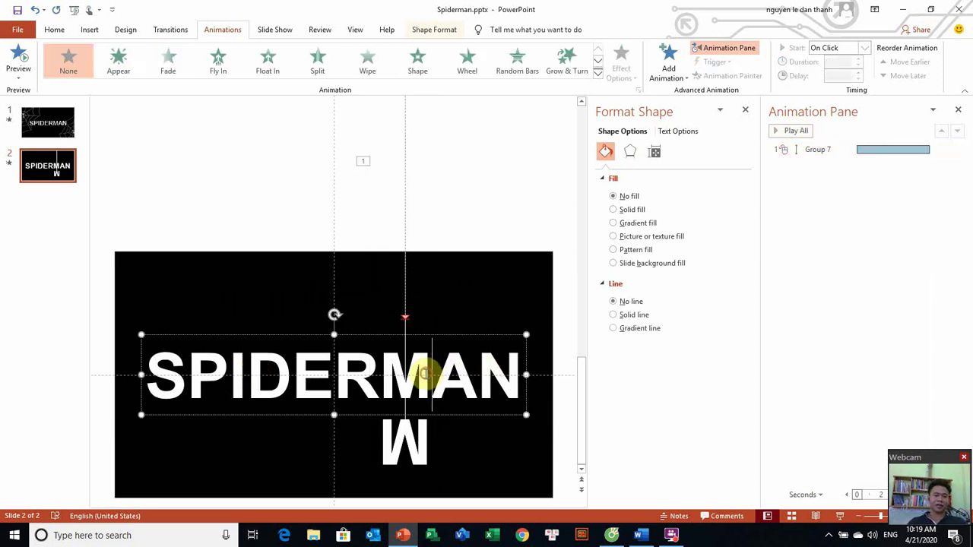
- Colour the M in SPIDERMAN black so it disappears
{"action": "left_click_drag", "start_coordinate": [430, 372], "coordinate": [380, 372]}
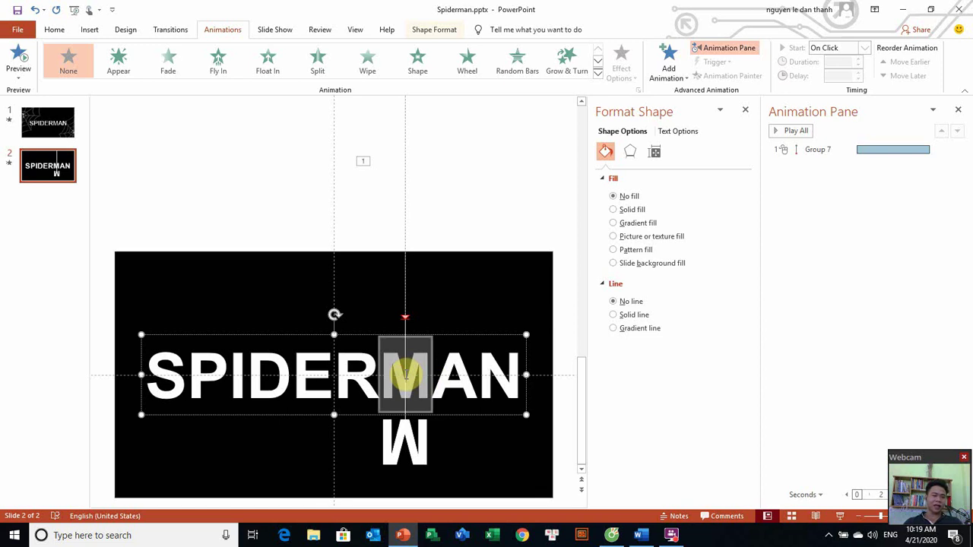
{"action": "left_click", "coordinate": [356, 337]}
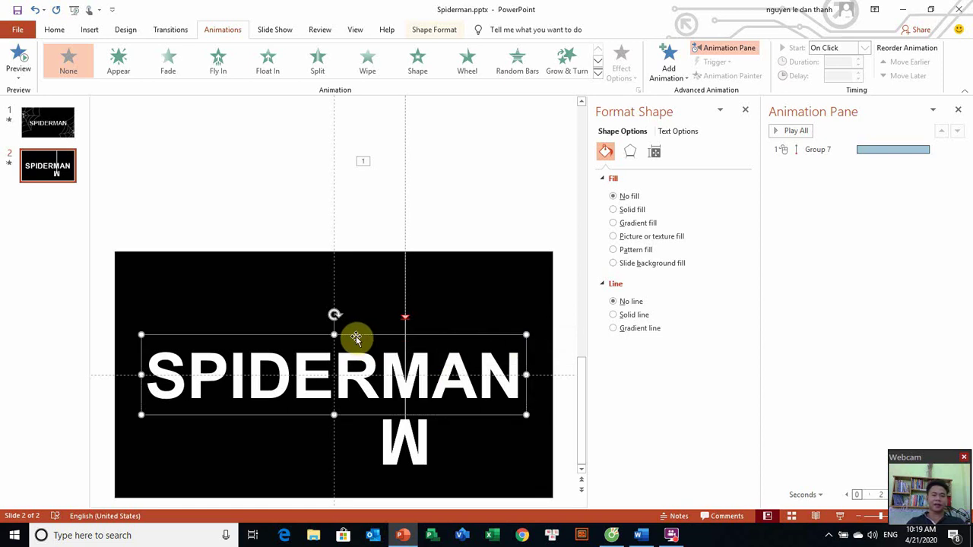
{"action": "left_click_drag", "start_coordinate": [425, 371], "coordinate": [398, 374]}
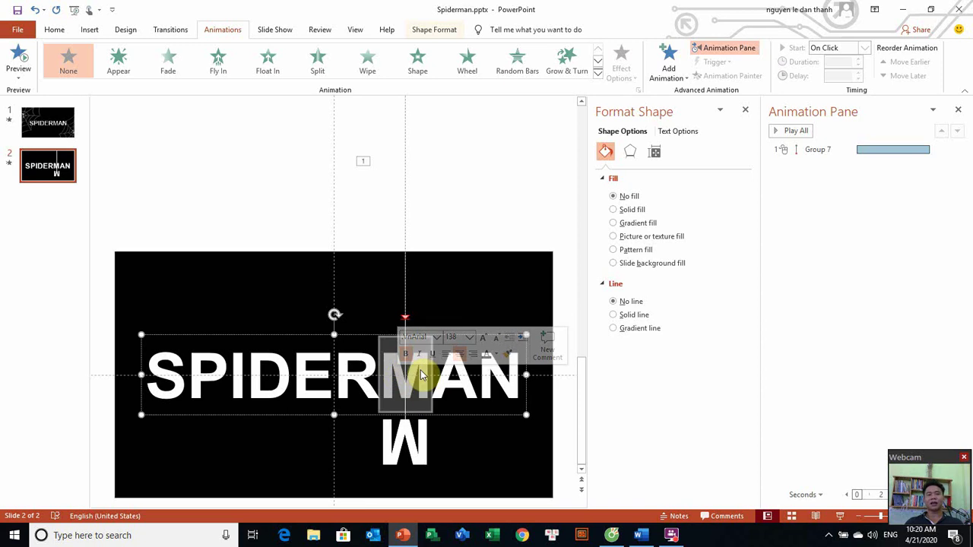
{"action": "left_click", "coordinate": [54, 30]}
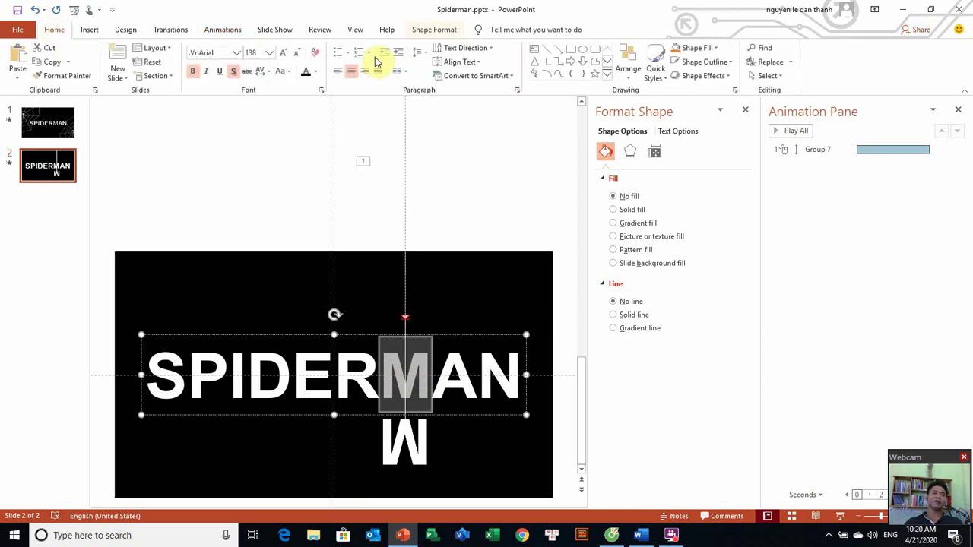
{"action": "left_click", "coordinate": [305, 74]}
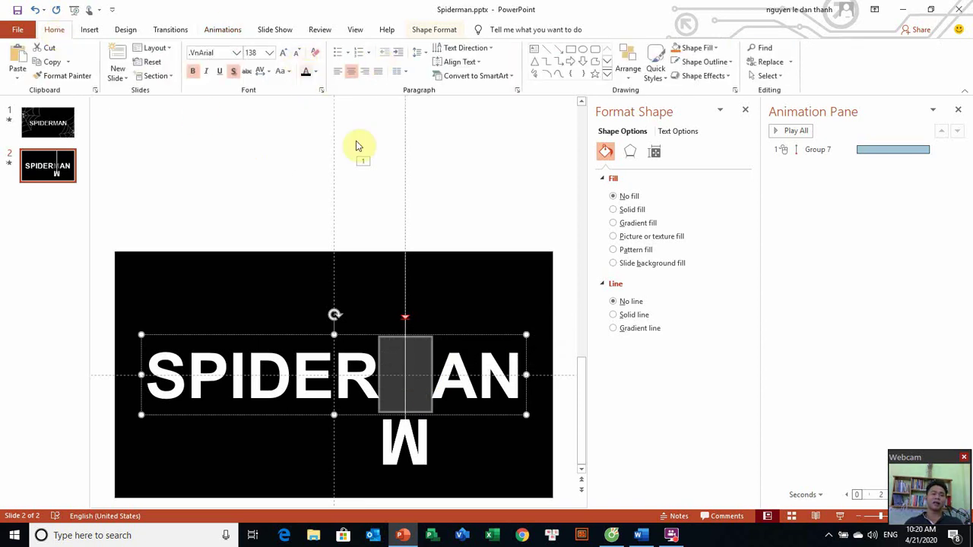
- Duplicate the title text box and make the copy's text white
{"action": "left_click", "coordinate": [481, 336]}
{"action": "key", "text": "ctrl+d"}
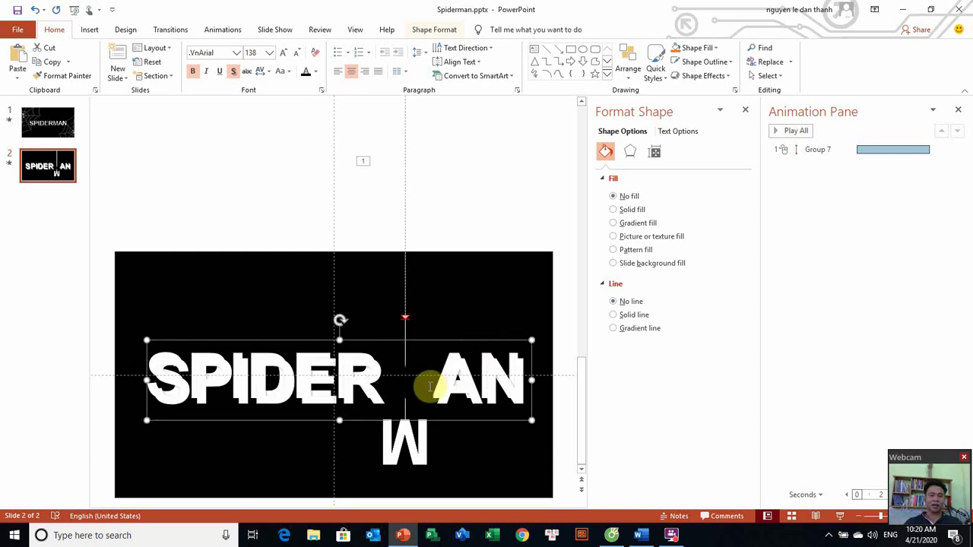
{"action": "left_click", "coordinate": [319, 74]}
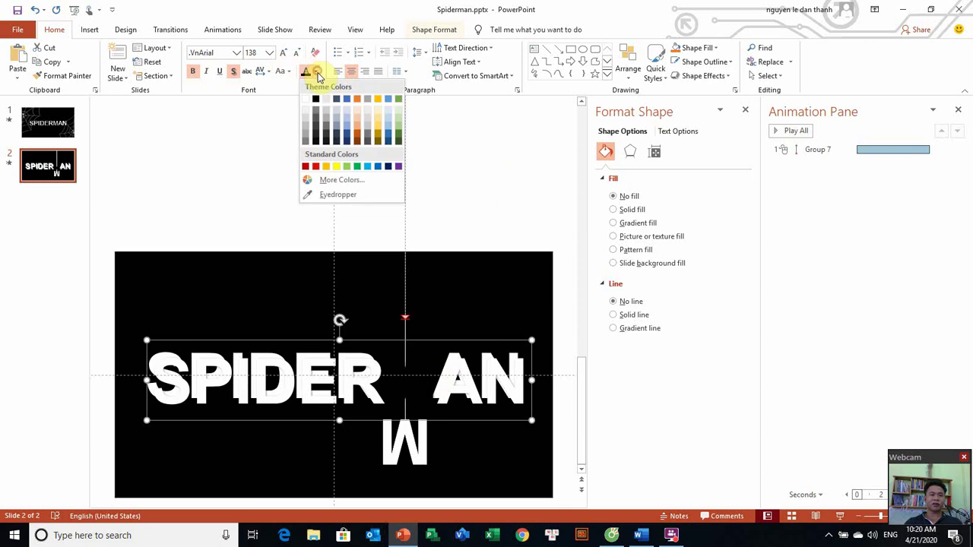
{"action": "left_click", "coordinate": [307, 98]}
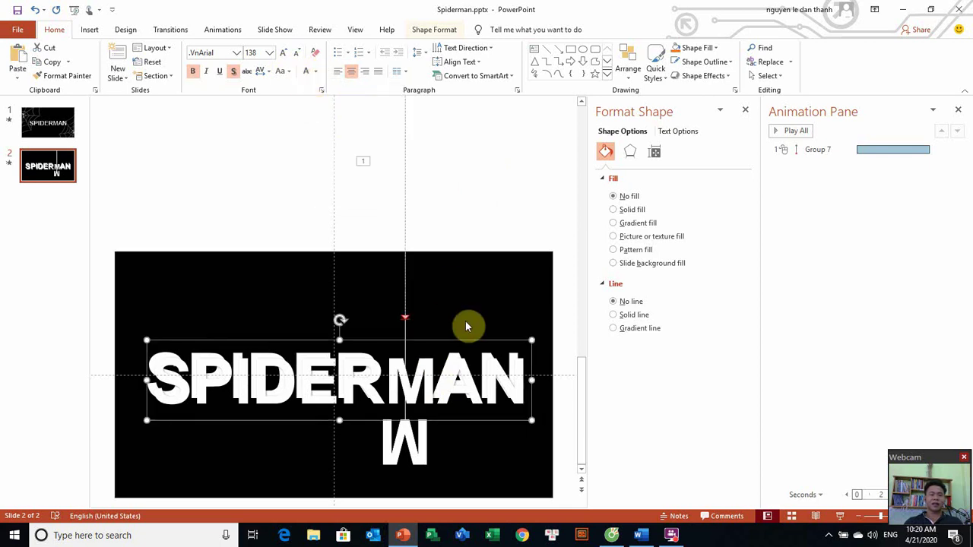
- Return to slide 2 and select the SPIDERMAN text box
{"action": "left_click", "coordinate": [537, 314]}
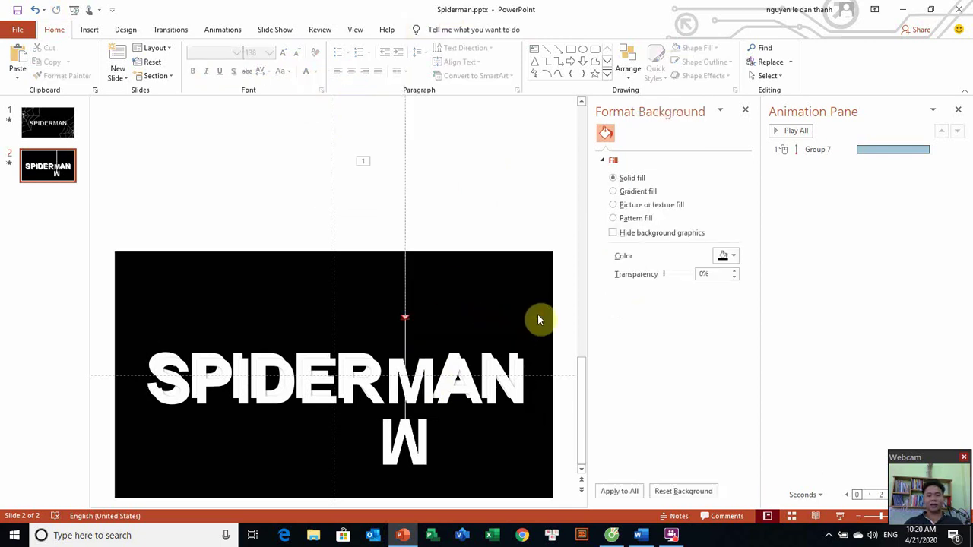
{"action": "scroll", "coordinate": [538, 314], "scroll_direction": "up", "scroll_amount": 3}
{"action": "scroll", "coordinate": [538, 314], "scroll_direction": "down", "scroll_amount": 3}
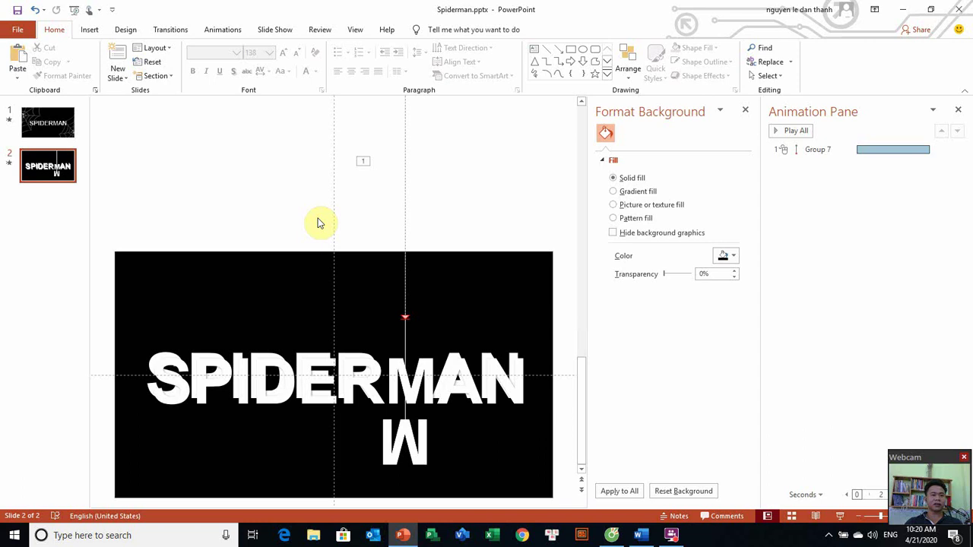
{"action": "left_click", "coordinate": [44, 176]}
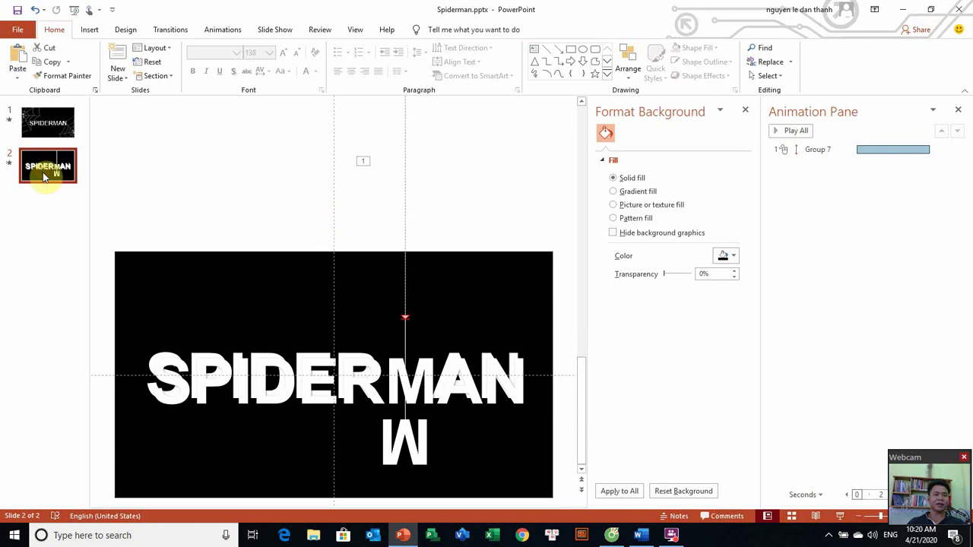
{"action": "left_click", "coordinate": [137, 349]}
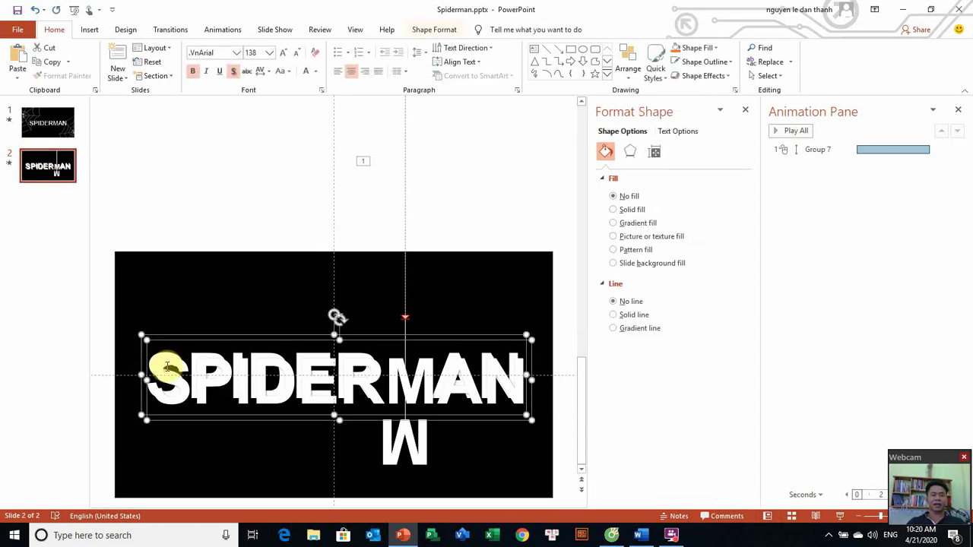
- Apply Align Center and then Align Middle to the SPIDERMAN text from Shape Format
{"action": "left_click", "coordinate": [451, 32]}
{"action": "left_click", "coordinate": [810, 52]}
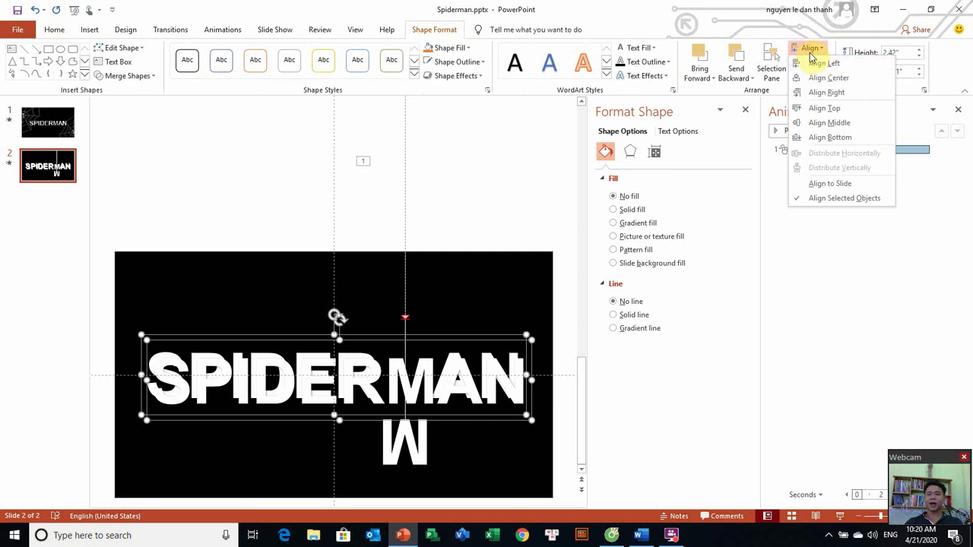
{"action": "left_click", "coordinate": [827, 77]}
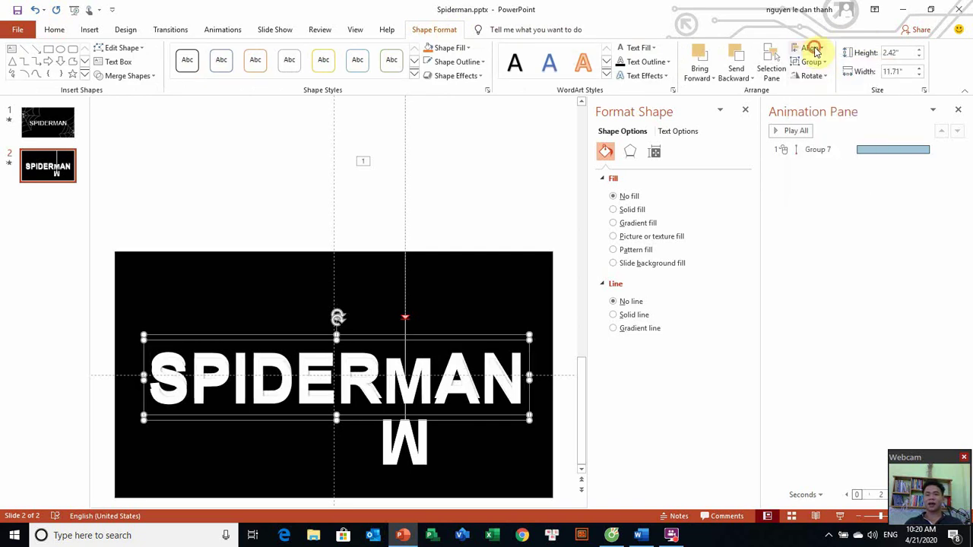
{"action": "left_click", "coordinate": [813, 48]}
{"action": "left_click", "coordinate": [825, 124]}
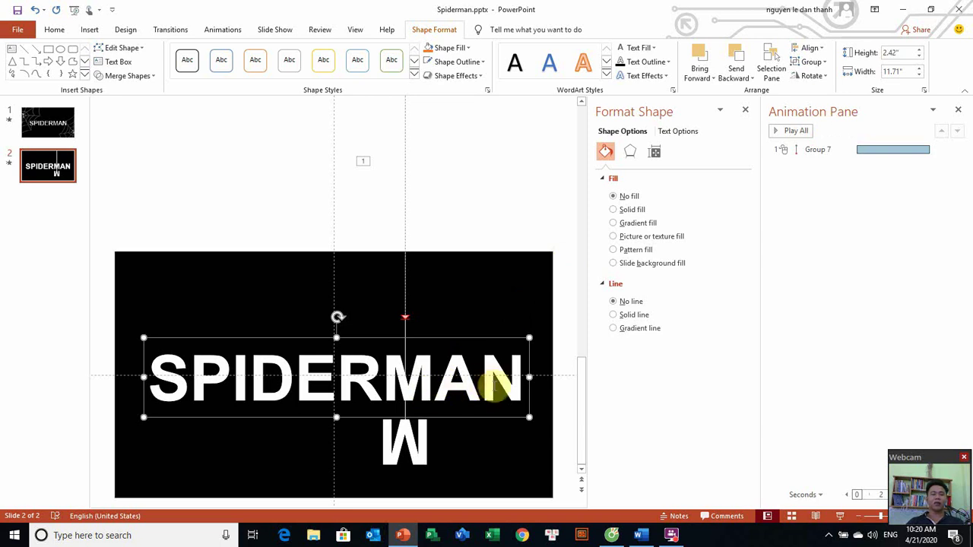
- Select only the SPIDERMAN text box inside the group, ready for animation
{"action": "left_click", "coordinate": [246, 458]}
{"action": "left_click", "coordinate": [249, 396]}
{"action": "left_click", "coordinate": [247, 393]}
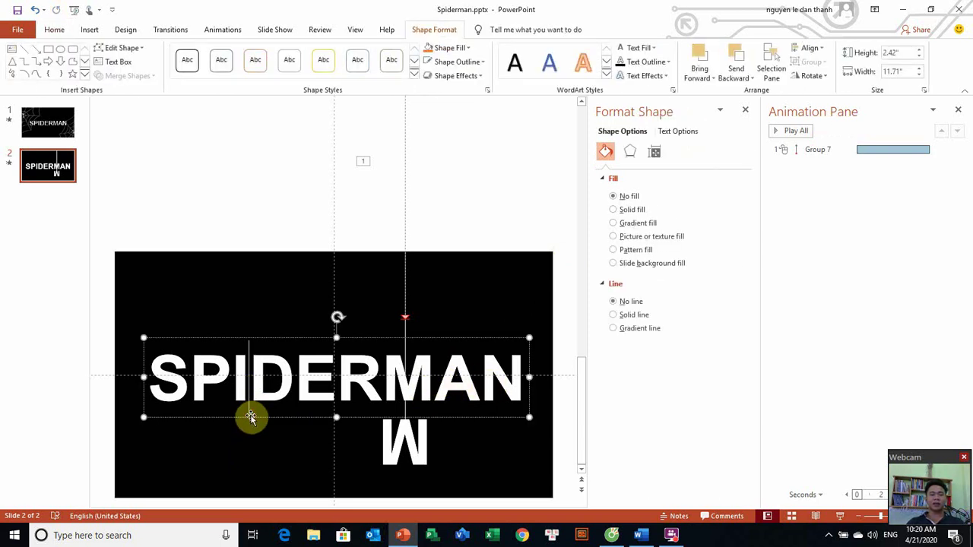
{"action": "left_click", "coordinate": [228, 29]}
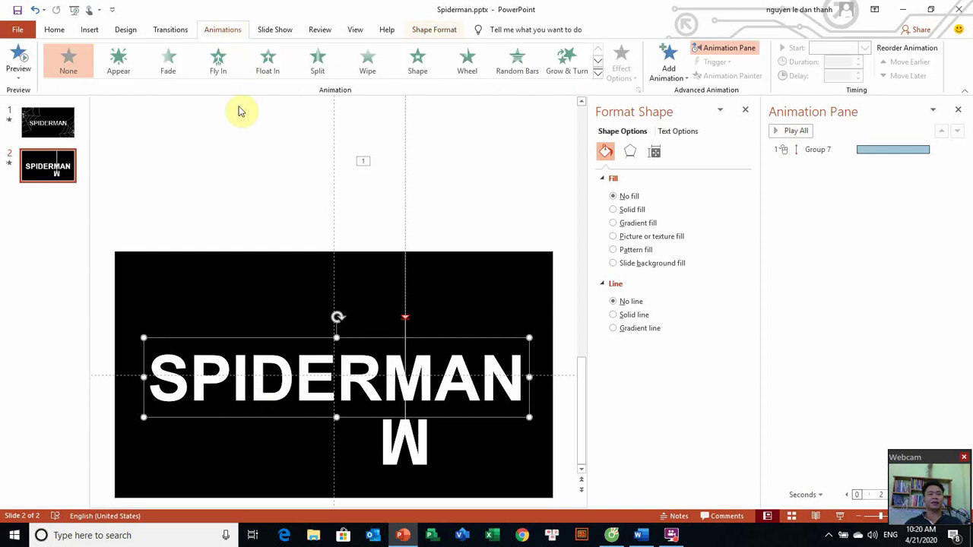
- Give the SPIDERMAN text a Fade entrance and set the M drop and fade to start With Previous
{"action": "left_click", "coordinate": [168, 61]}
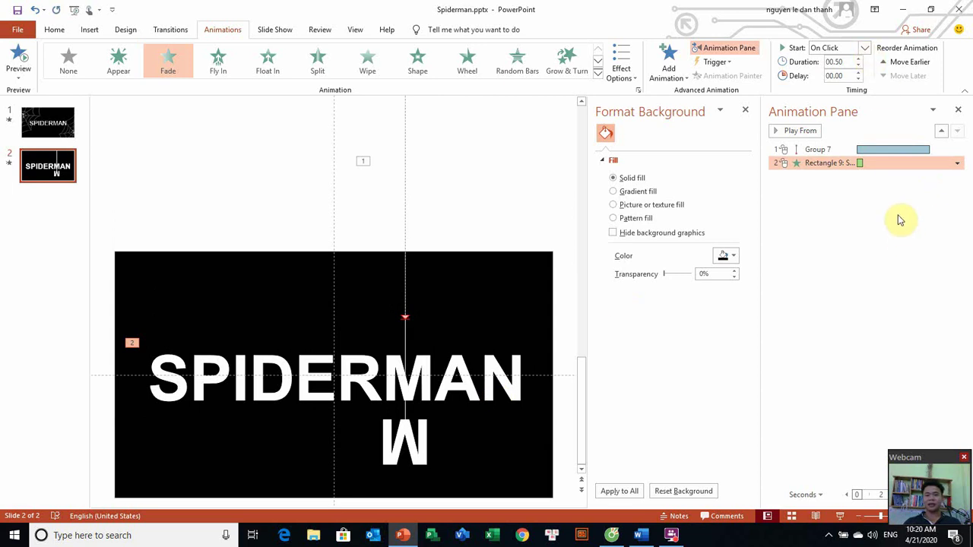
{"action": "left_click", "coordinate": [850, 148]}
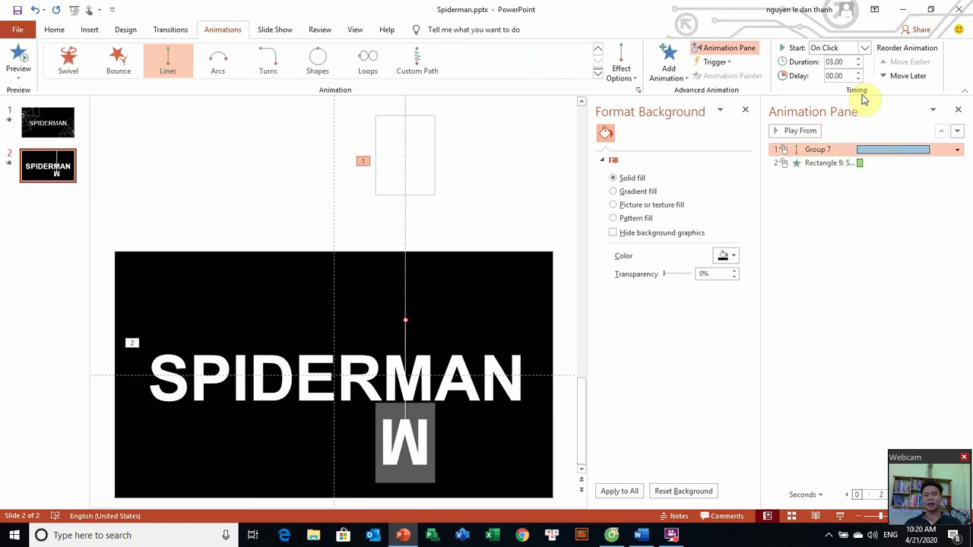
{"action": "left_click", "coordinate": [865, 48]}
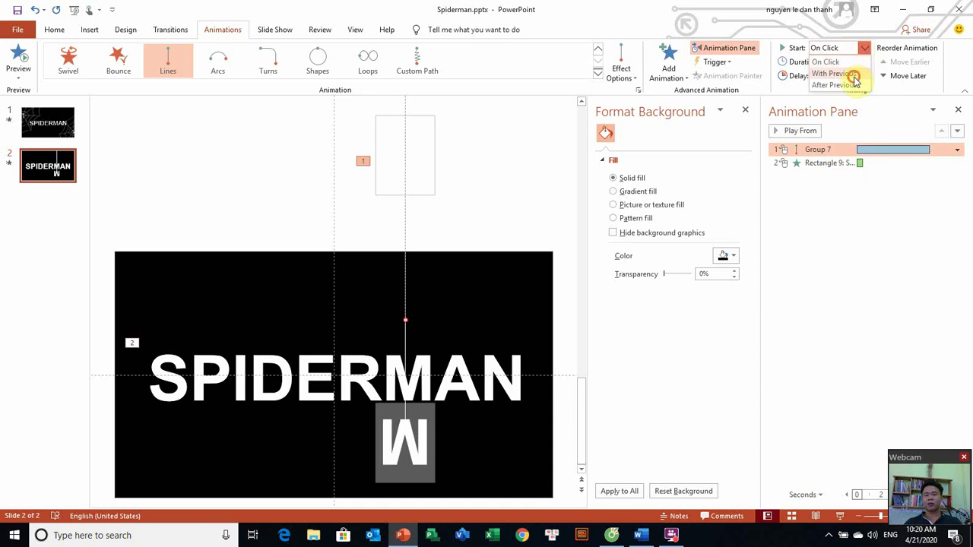
{"action": "left_click", "coordinate": [852, 73]}
{"action": "left_click", "coordinate": [878, 163]}
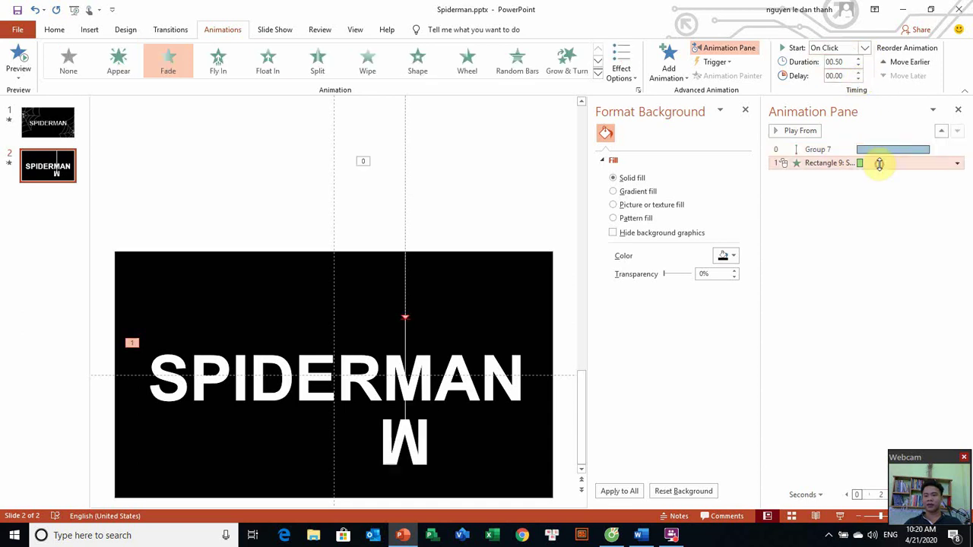
{"action": "left_click", "coordinate": [852, 72]}
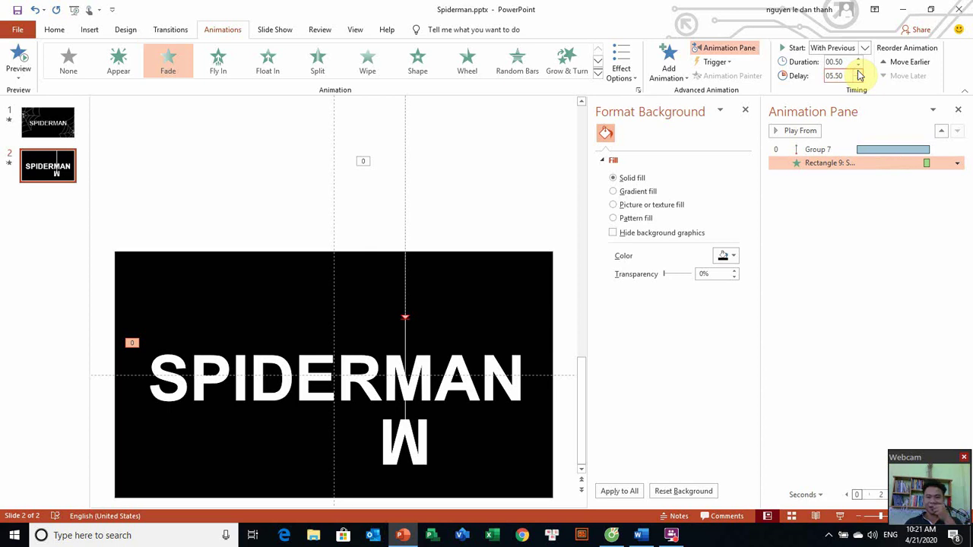
- Preview the slide's animations, then select the spider-web picture on slide 1
{"action": "left_click", "coordinate": [833, 149]}
{"action": "left_click", "coordinate": [811, 131]}
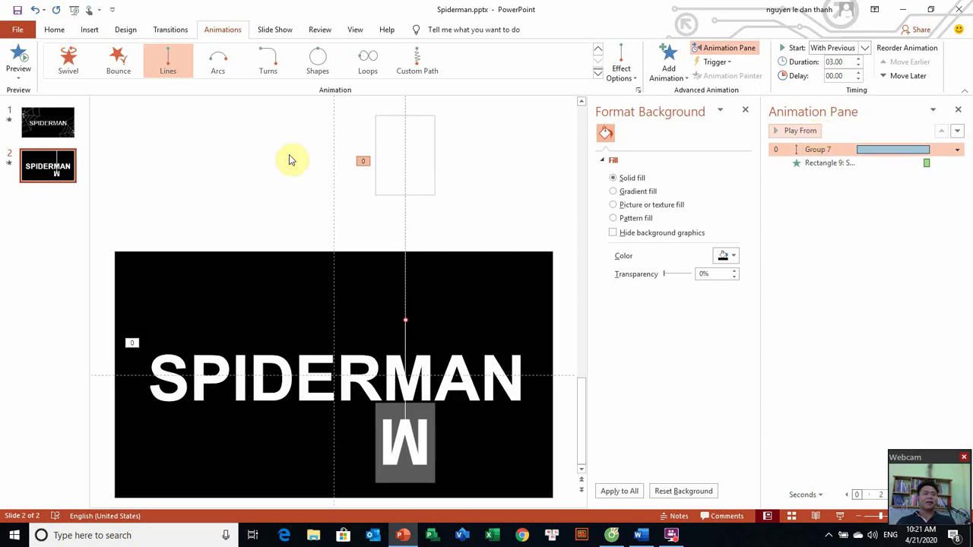
{"action": "left_click", "coordinate": [70, 124]}
{"action": "left_click", "coordinate": [195, 268]}
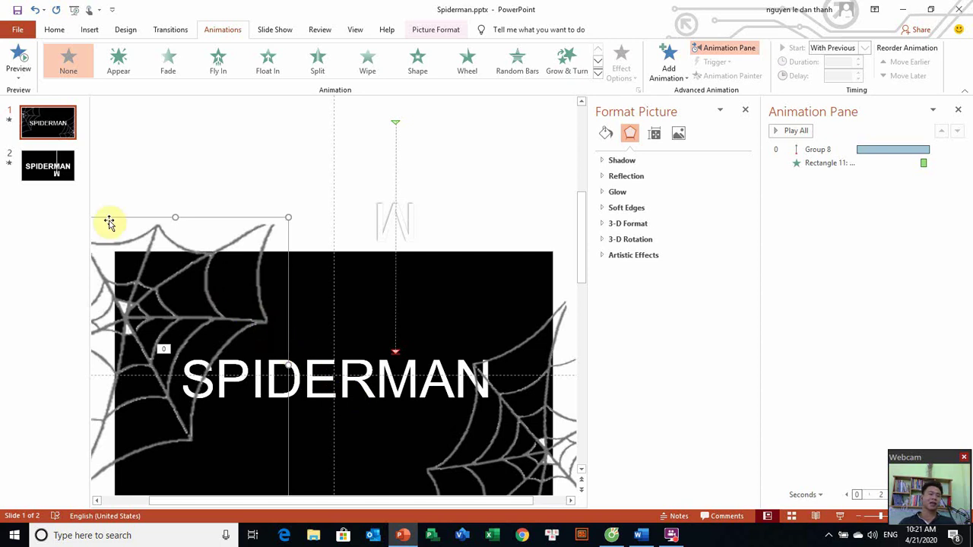
- Paste the spider-web picture onto slide 2 and move it into the top-left corner
{"action": "left_click", "coordinate": [61, 176]}
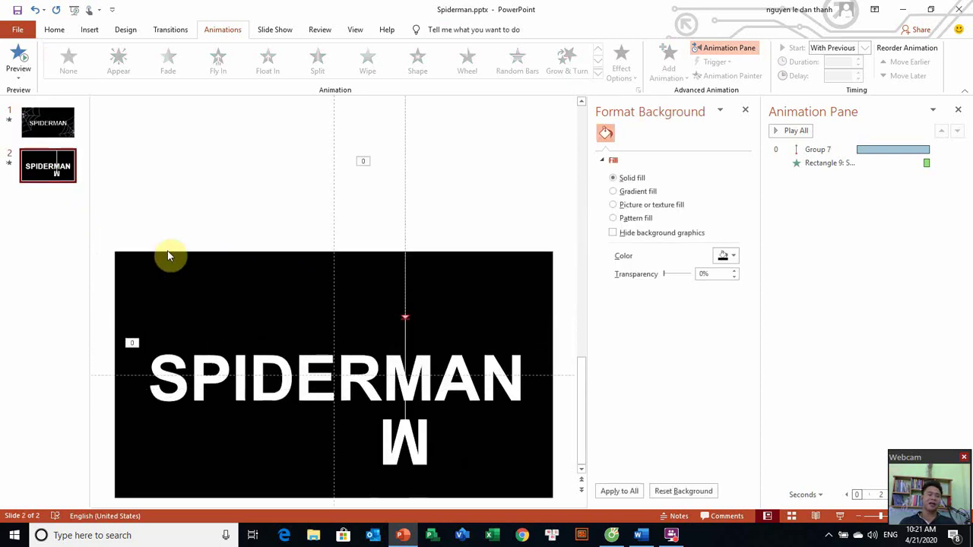
{"action": "key", "text": "ctrl+v"}
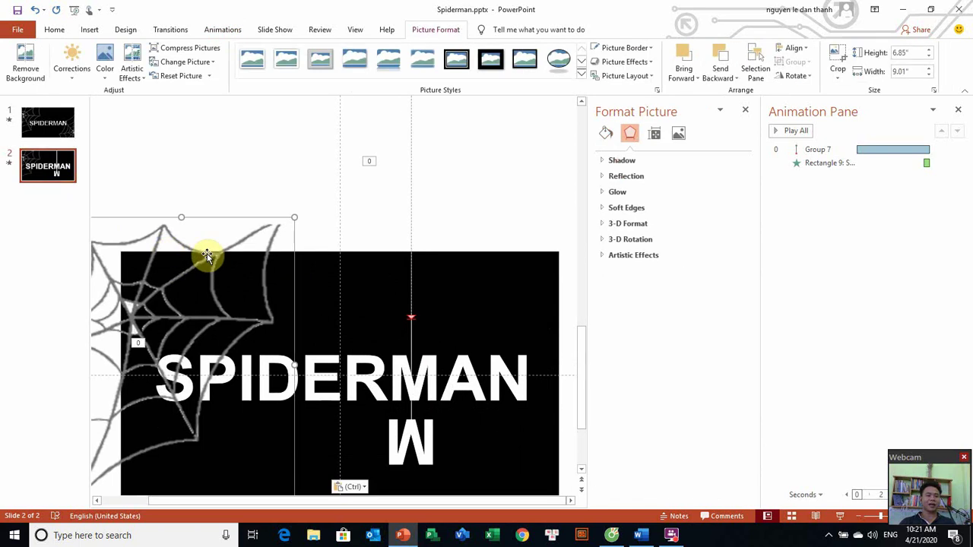
{"action": "left_click_drag", "start_coordinate": [207, 256], "coordinate": [221, 230]}
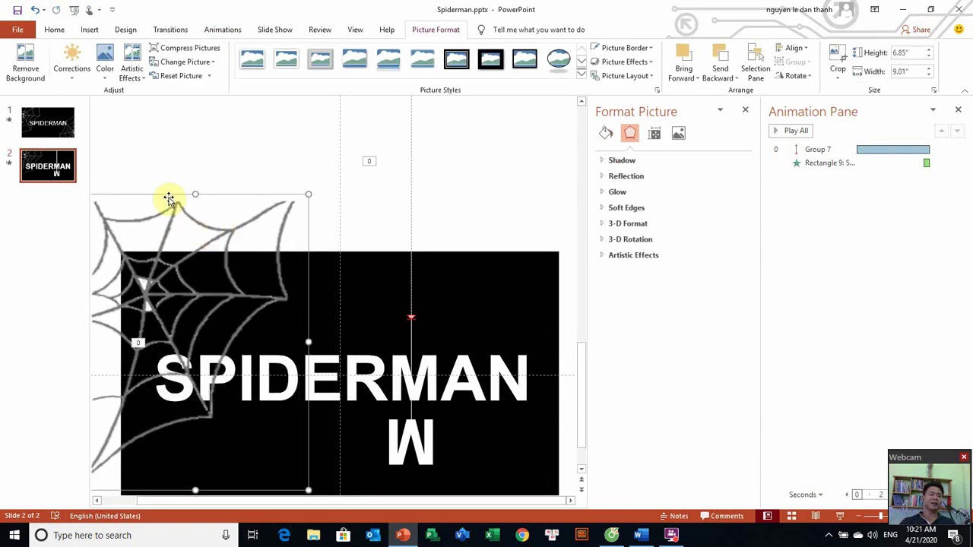
- Copy the lower-right spider-web picture from slide 1 and paste it onto slide 2
{"action": "left_click", "coordinate": [51, 133]}
{"action": "key", "text": "ctrl+z"}
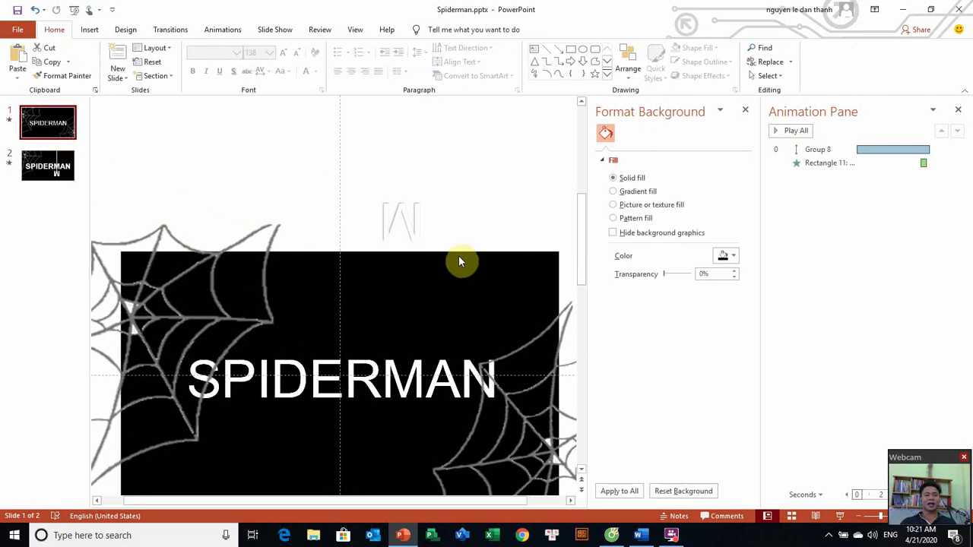
{"action": "left_click", "coordinate": [539, 370]}
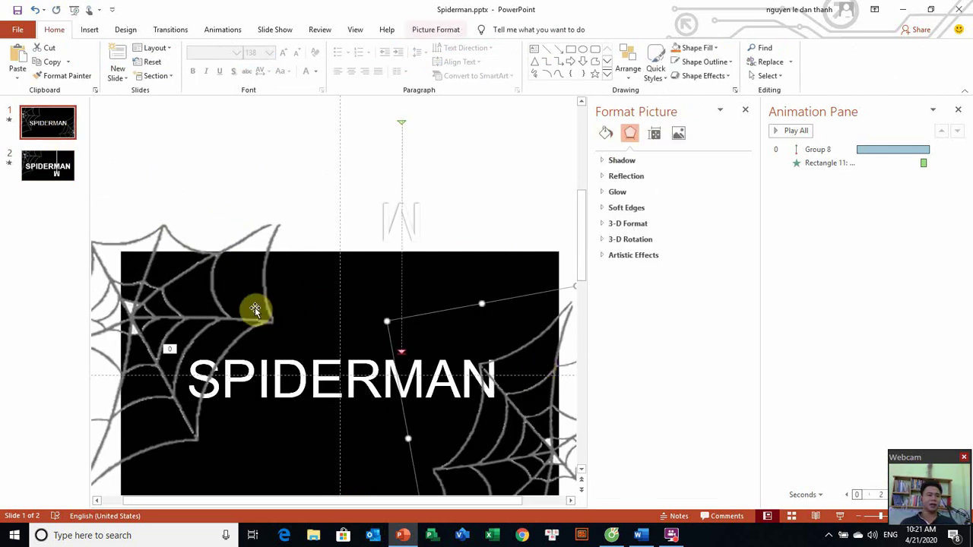
{"action": "left_click", "coordinate": [53, 176]}
{"action": "scroll", "coordinate": [455, 390], "scroll_direction": "up", "scroll_amount": 1}
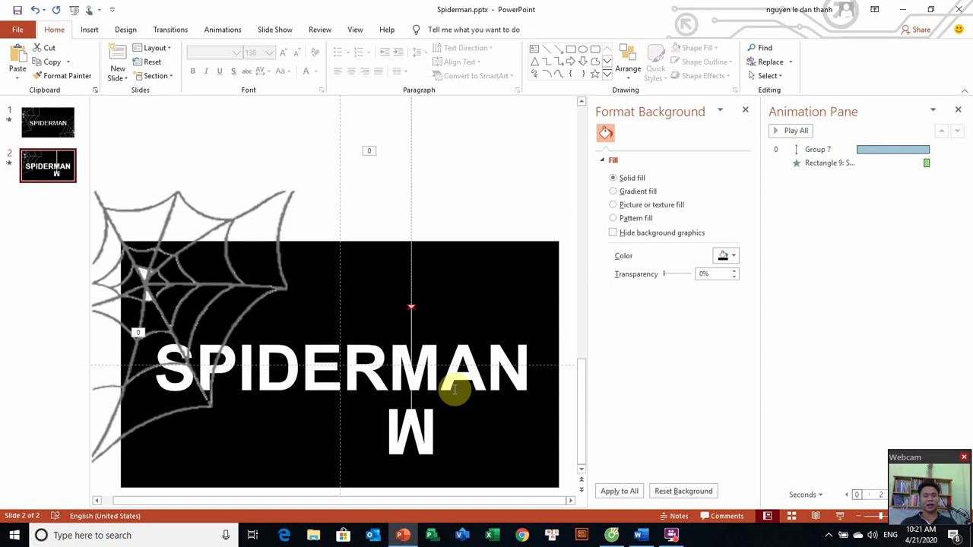
{"action": "key", "text": "ctrl+v"}
- Close the Format Background panel and run the slide show to check the animation
{"action": "left_click", "coordinate": [473, 200]}
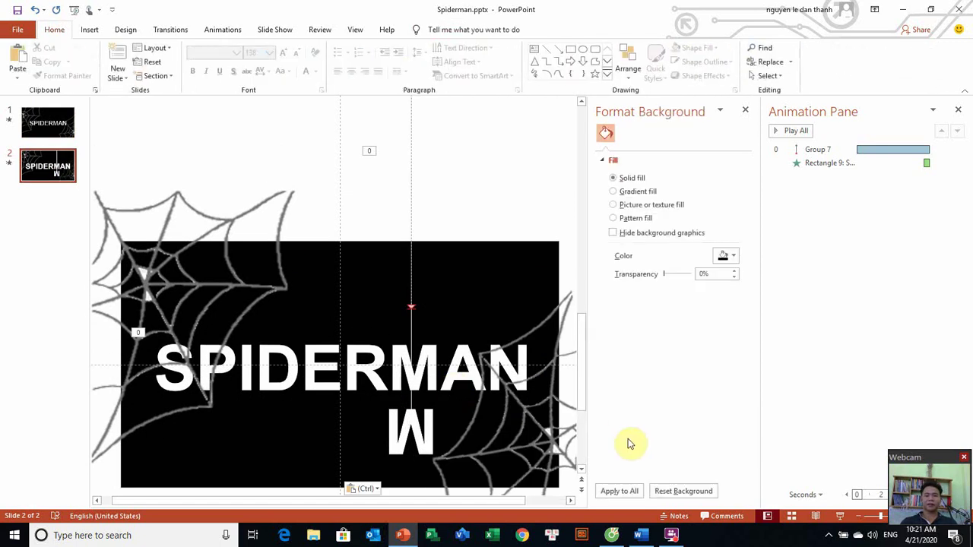
{"action": "left_click", "coordinate": [745, 110]}
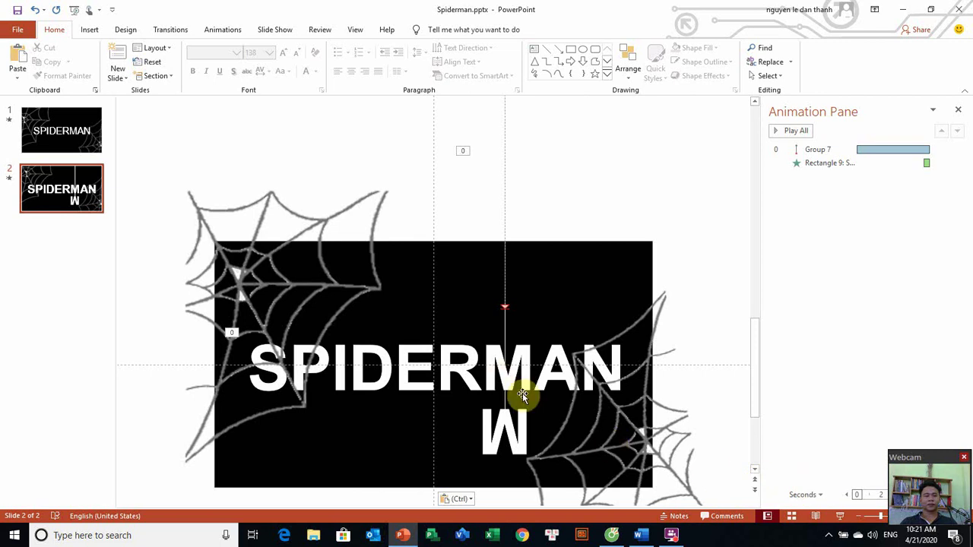
{"action": "left_click", "coordinate": [839, 517]}
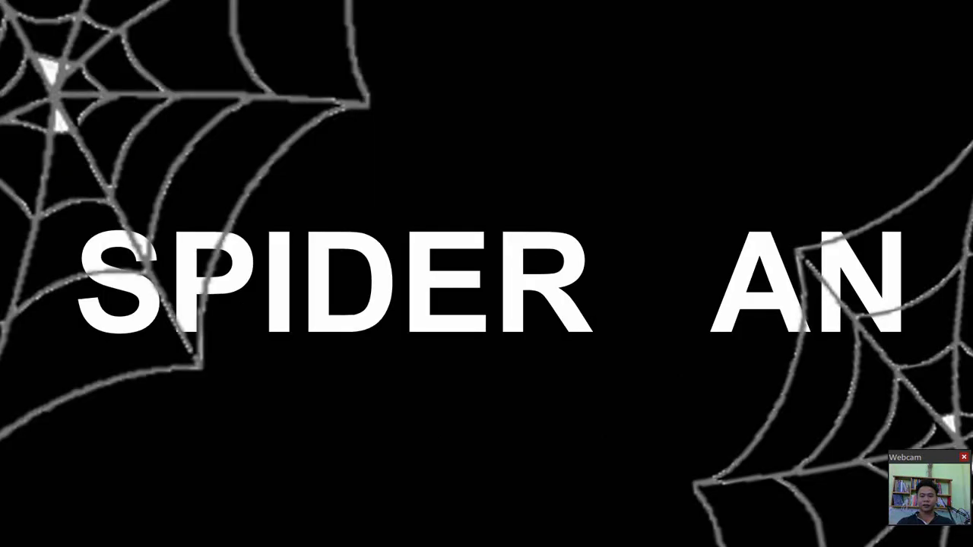